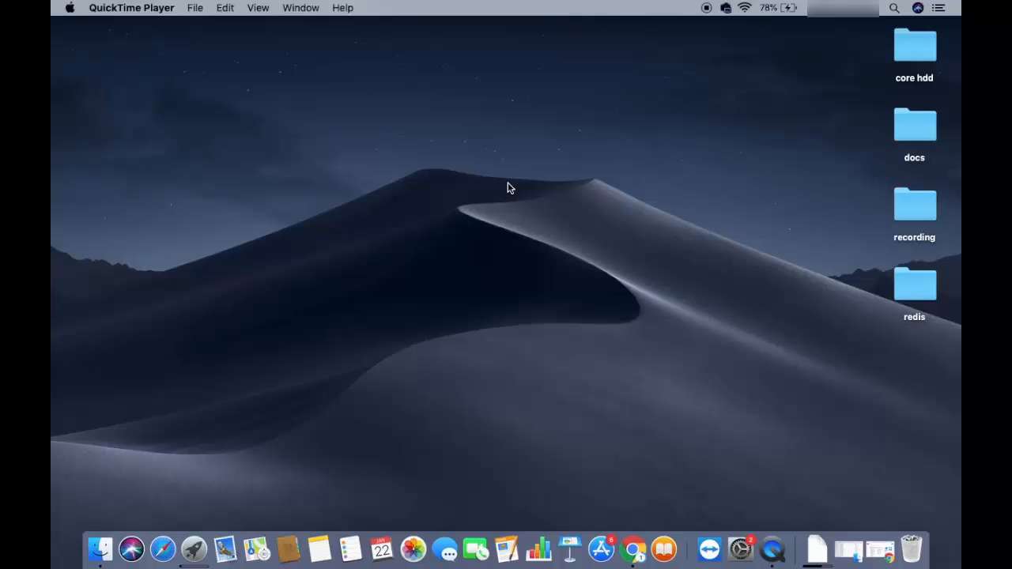
# Step: Switch to Chrome, open the docker.com result and get to the Docker Desktop download for Mac and Windows
pyautogui.click(874, 545)
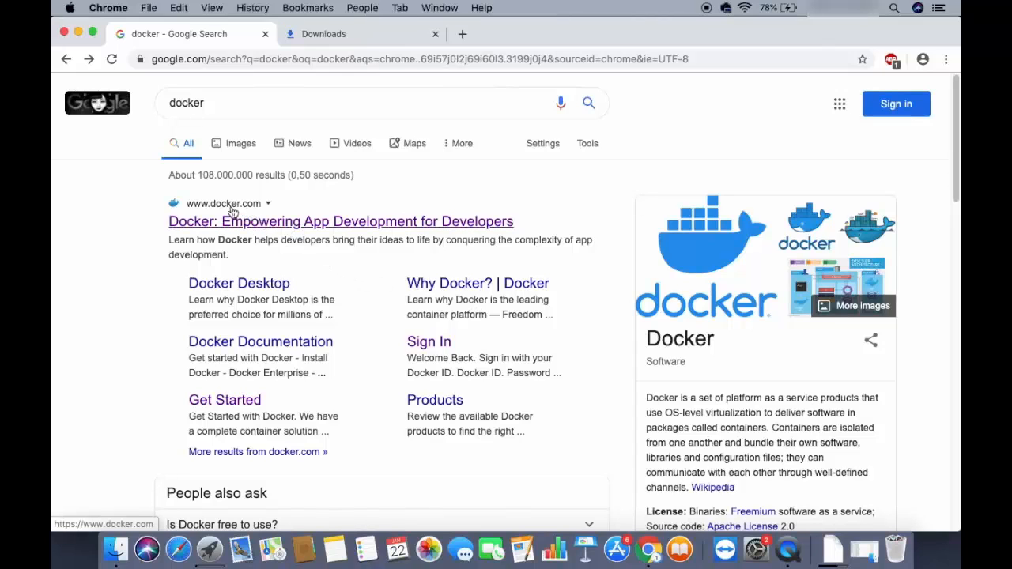
pyautogui.click(272, 224)
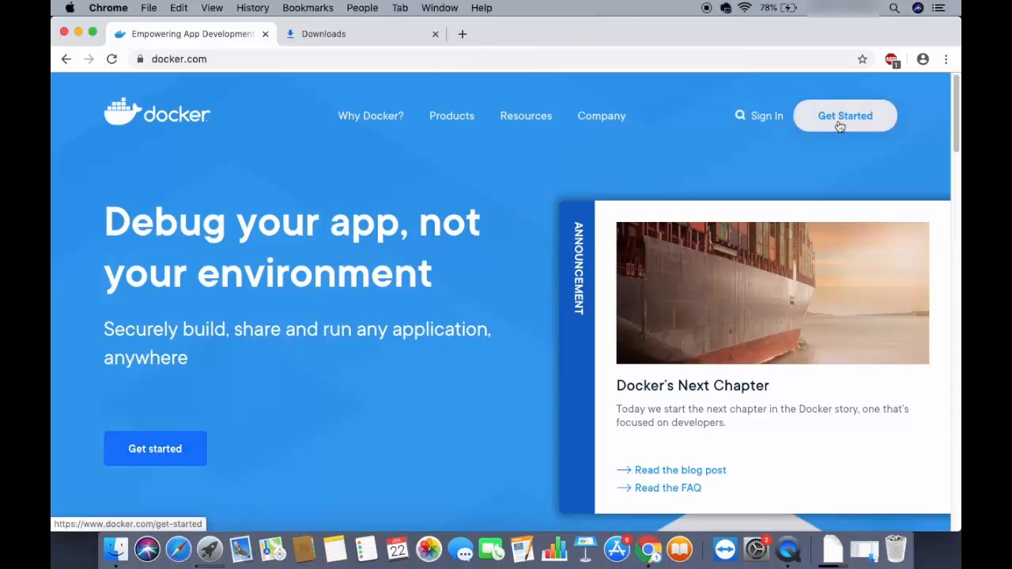
pyautogui.click(184, 448)
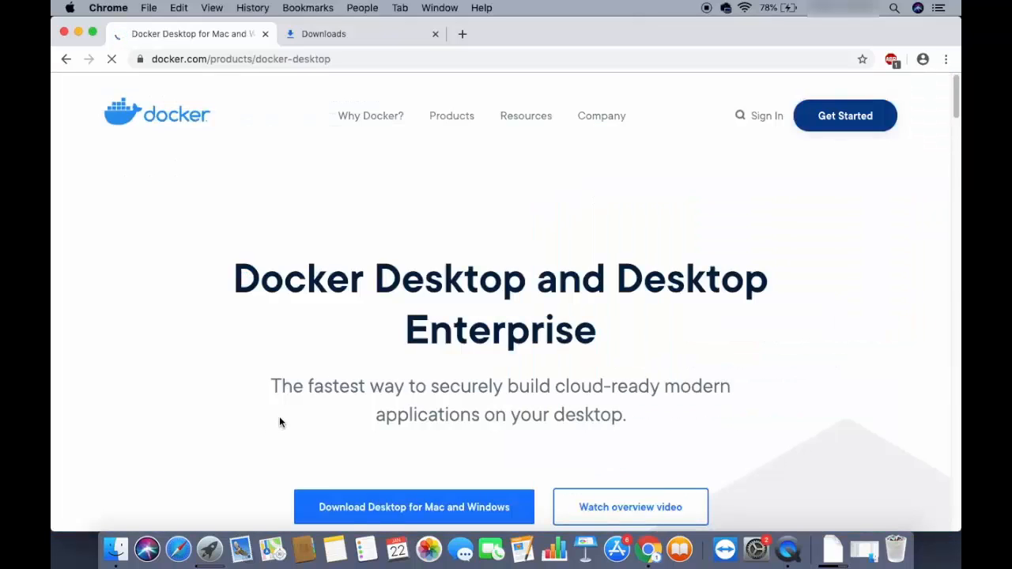
pyautogui.scroll(-3, 300, 419)
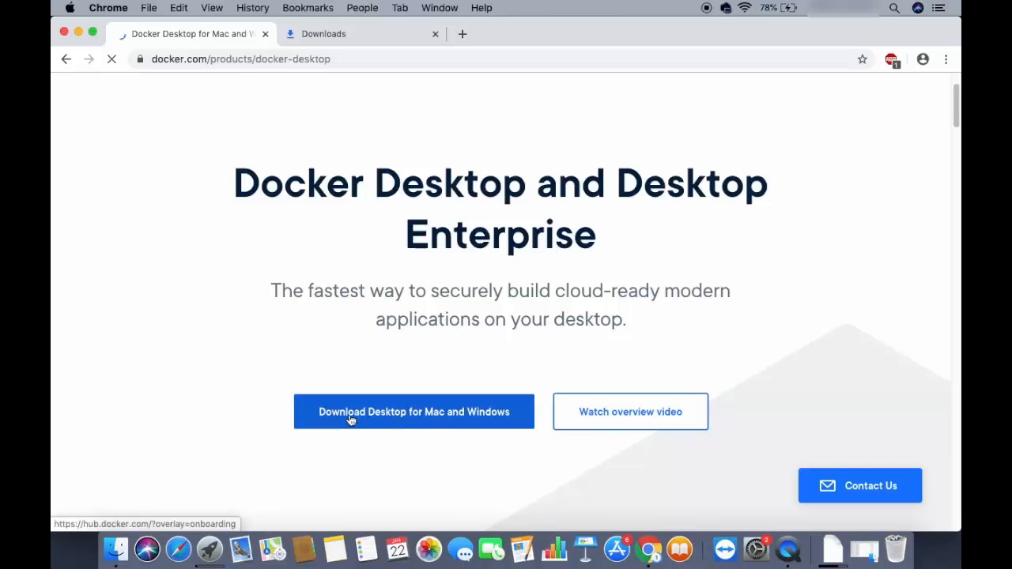
pyautogui.click(394, 420)
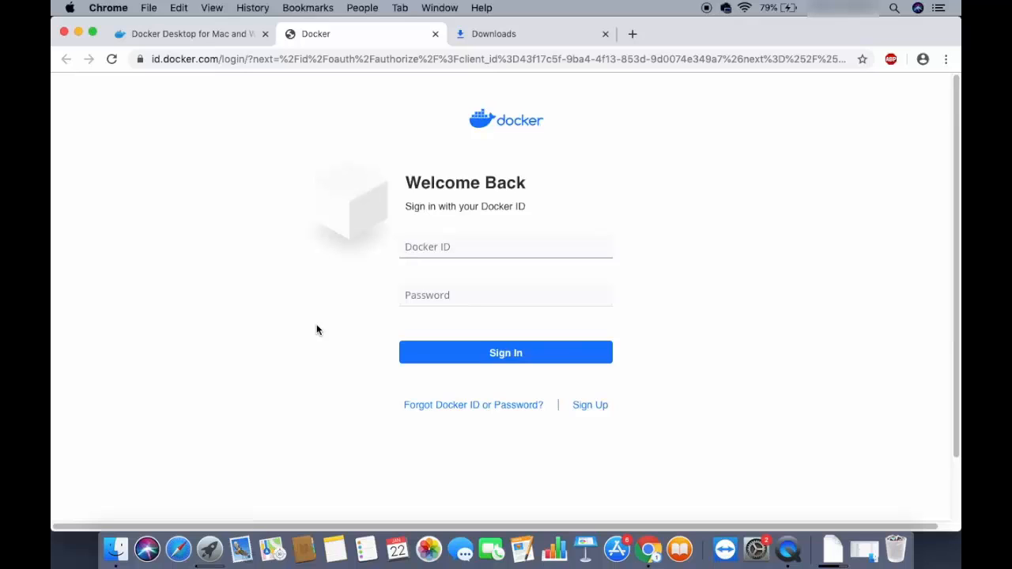
# Step: View the Docker ID sign-up form in its own tab and close that tab
pyautogui.click(594, 406)
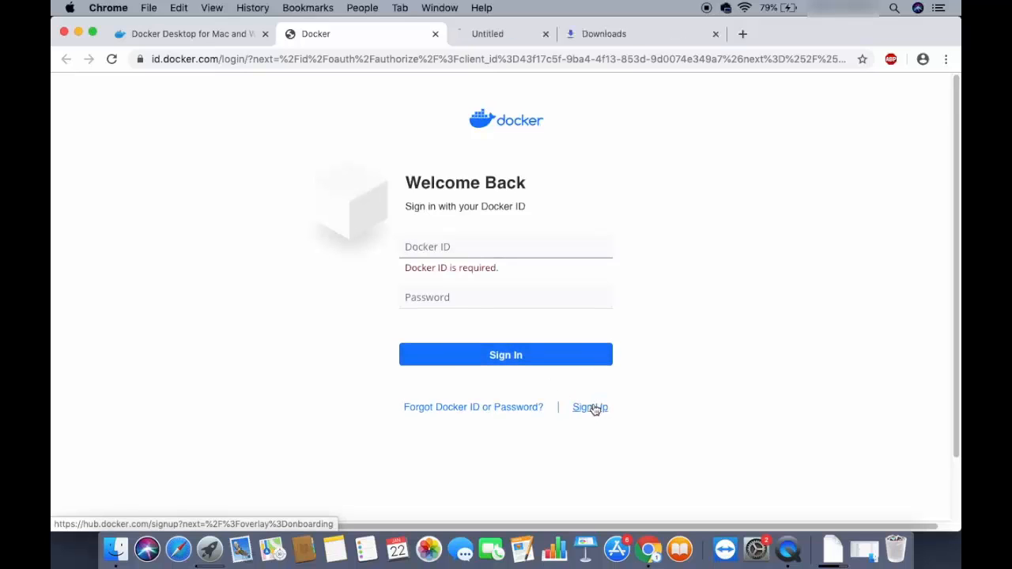
pyautogui.click(528, 31)
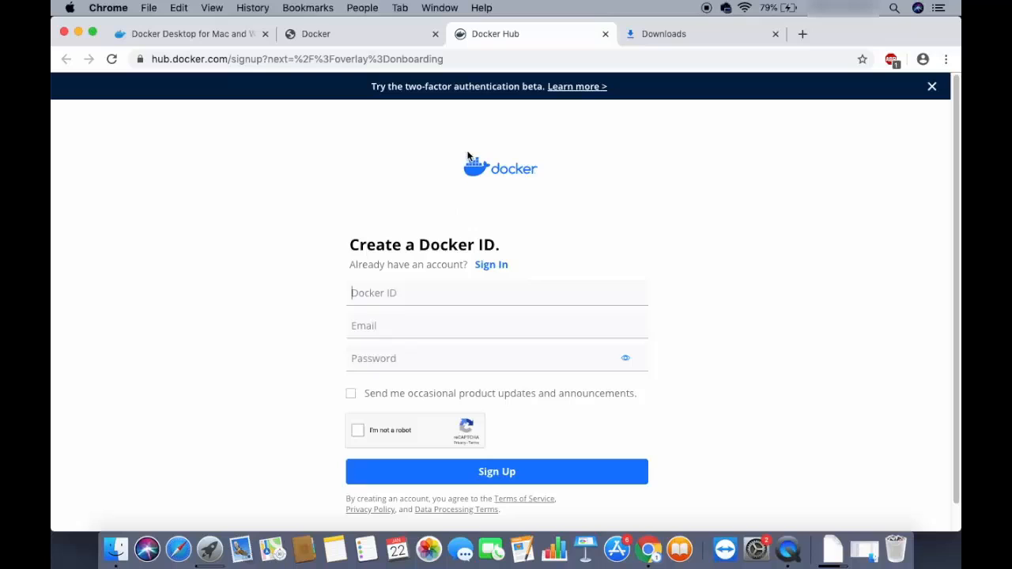
pyautogui.press('super+w')
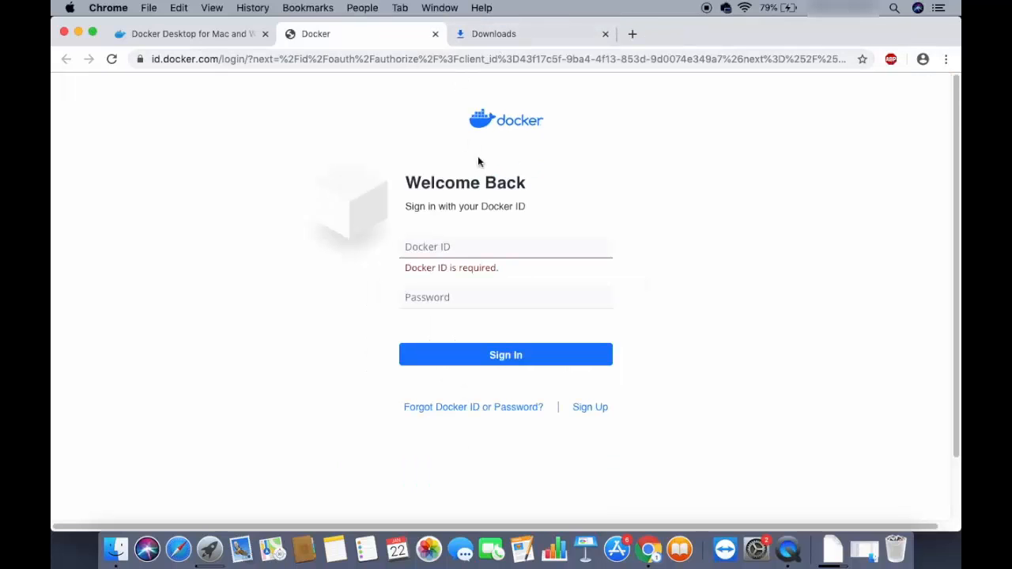
# Step: Sign in to Docker Hub with the saved Docker ID and the account password
pyautogui.click(447, 248)
pyautogui.click(447, 283)
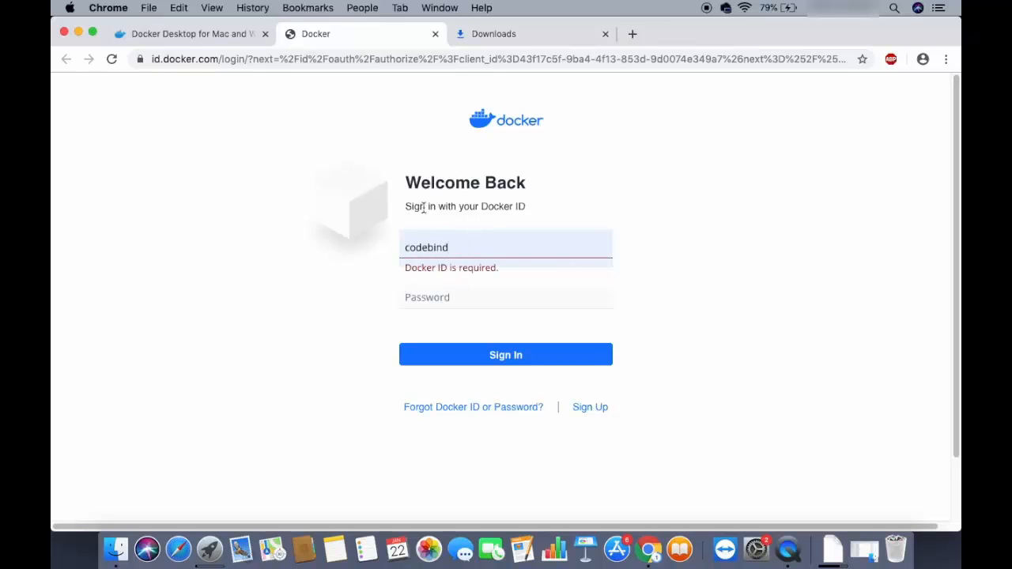
pyautogui.click(446, 309)
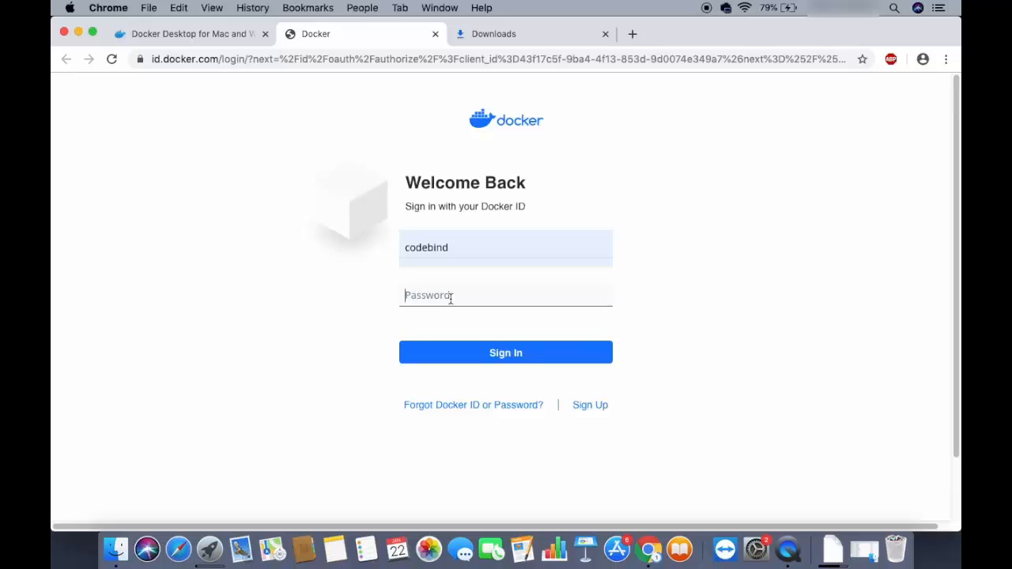
pyautogui.write('••••••')
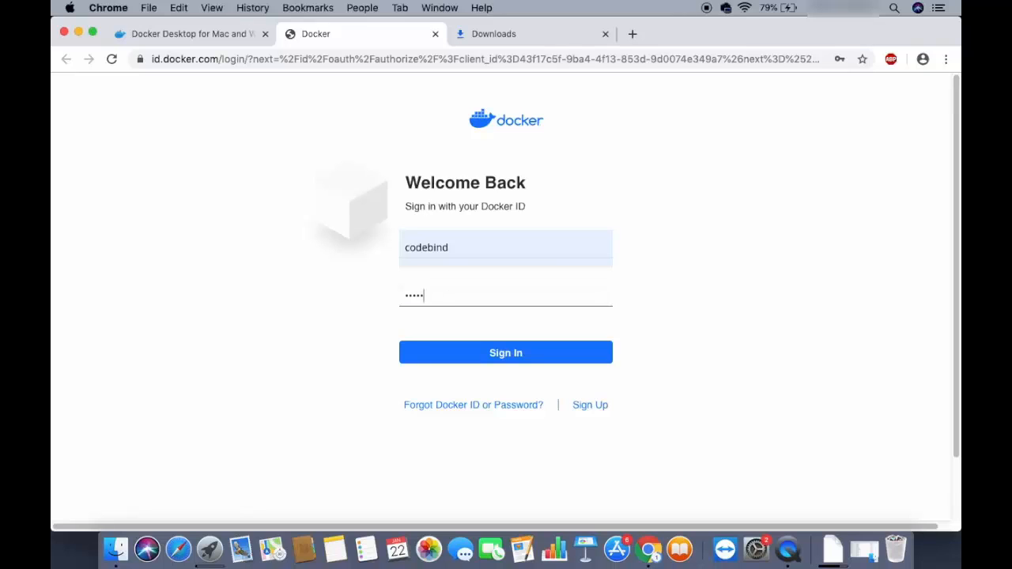
pyautogui.write('••••')
pyautogui.click(445, 353)
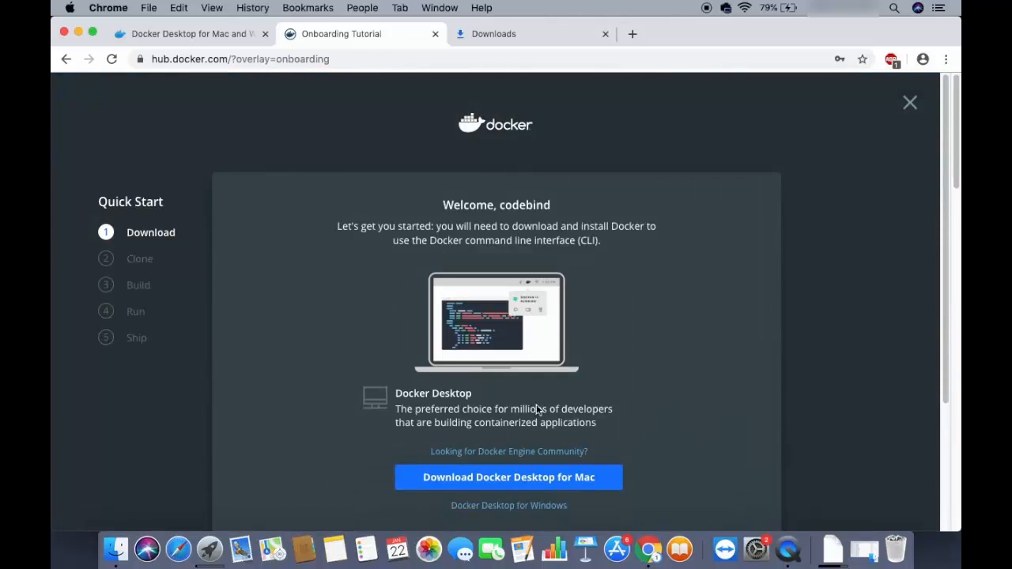
# Step: Download Docker Desktop for Mac, open the downloaded Docker.dmg and minimize the browser window
pyautogui.click(464, 483)
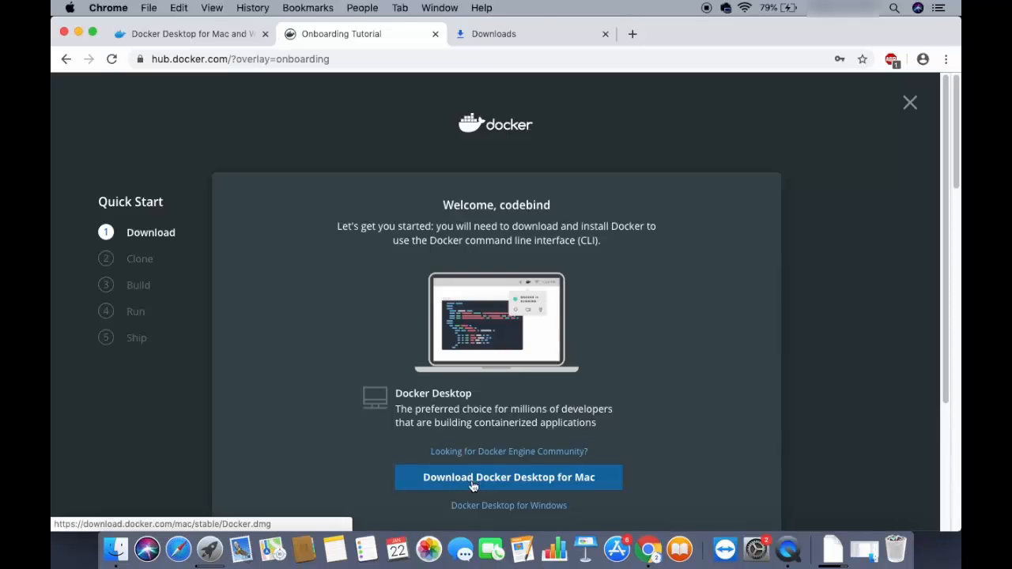
pyautogui.click(488, 482)
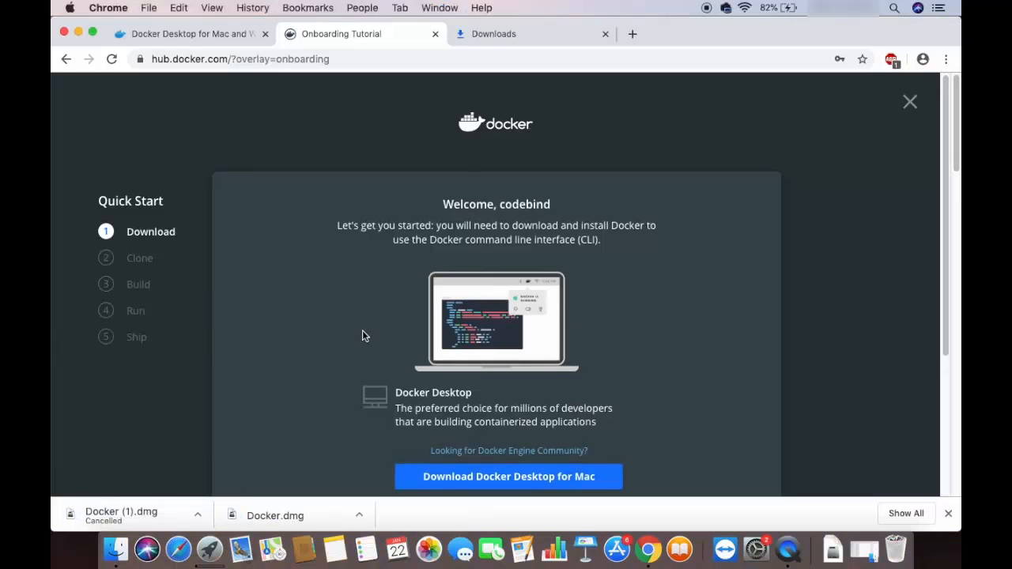
pyautogui.click(297, 516)
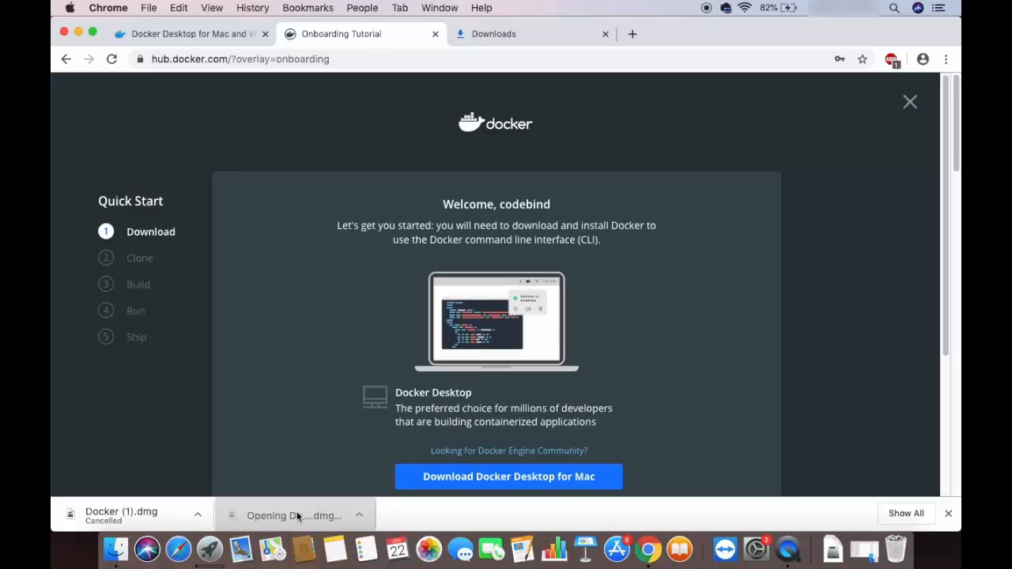
pyautogui.click(78, 33)
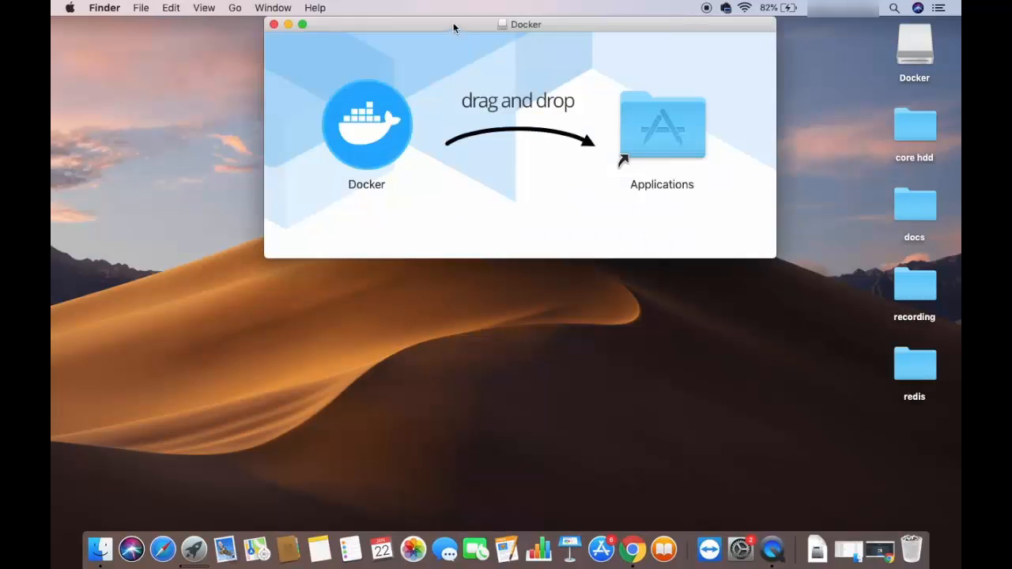
# Step: Install Docker by copying it into the Applications folder, and close the installer window
pyautogui.moveTo(452, 23); pyautogui.dragTo(455, 92)
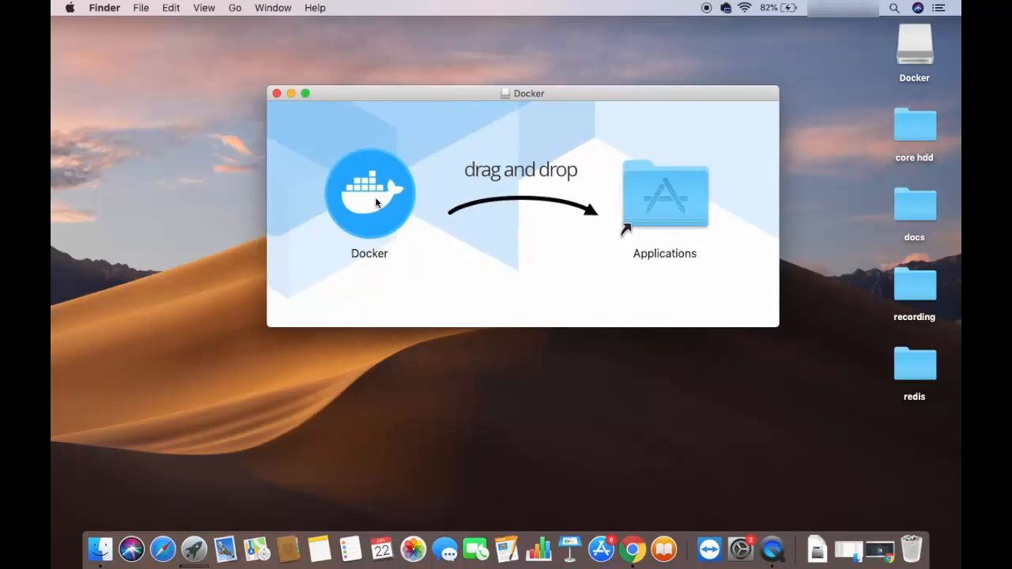
pyautogui.moveTo(369, 202); pyautogui.dragTo(668, 191)
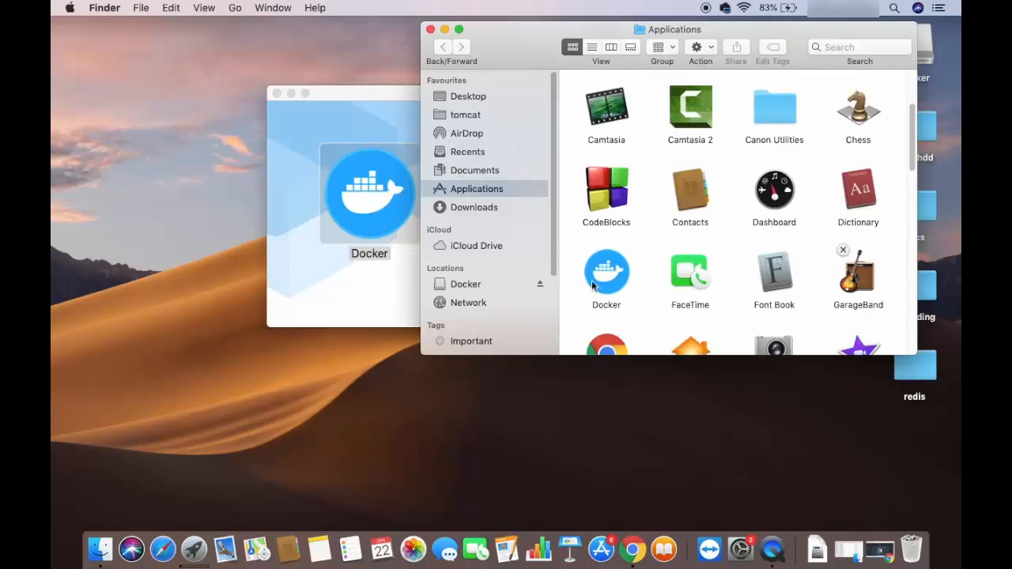
pyautogui.click(368, 111)
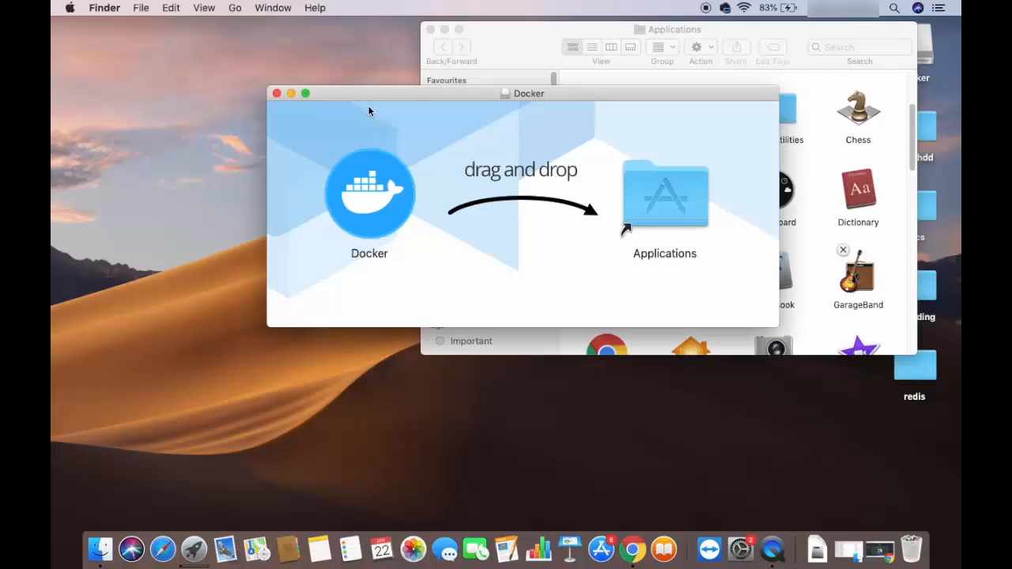
pyautogui.click(277, 93)
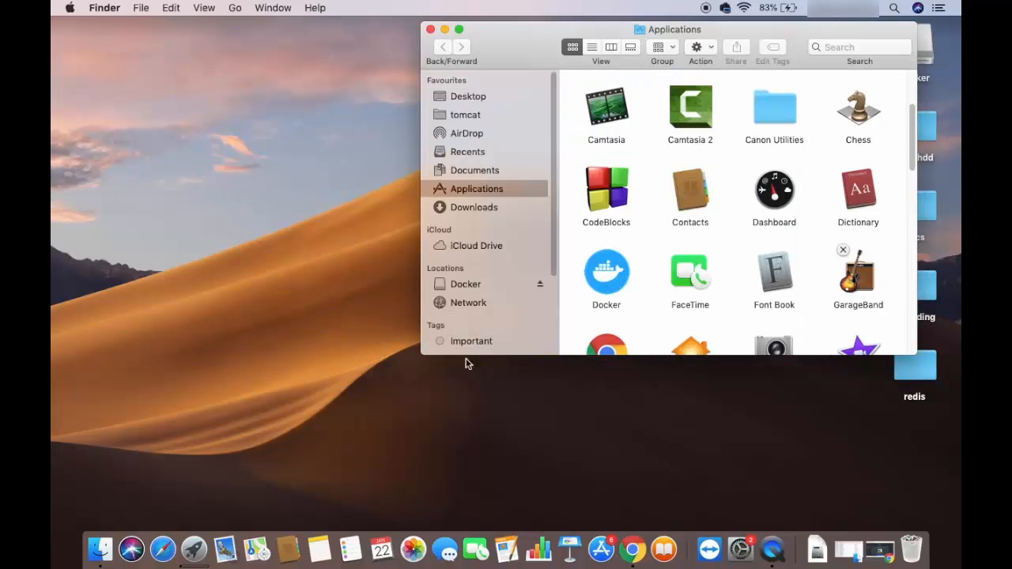
# Step: Launch Docker from Launchpad and allow the app downloaded from the Internet to open
pyautogui.click(195, 551)
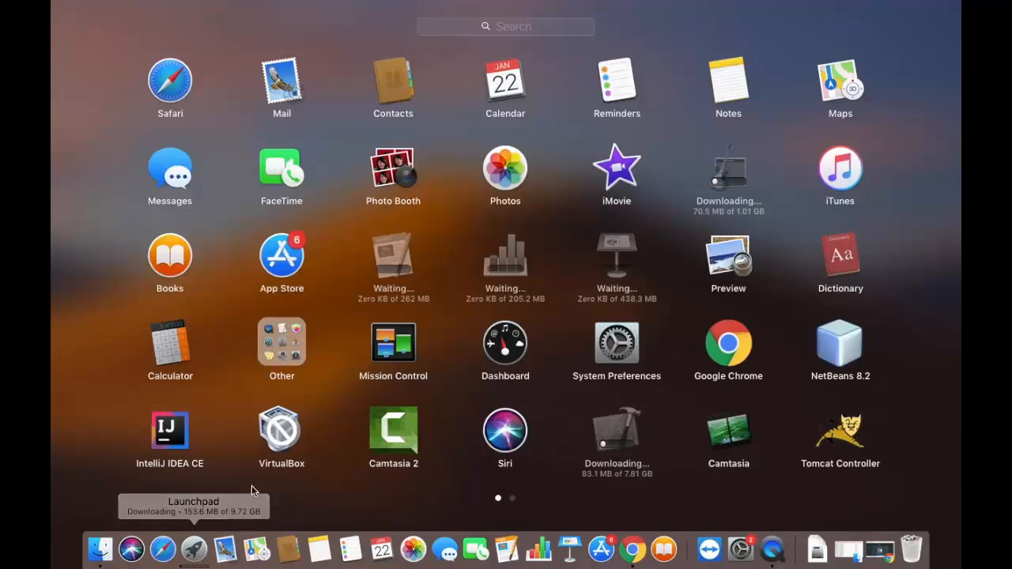
pyautogui.hscroll(3, 329, 457)
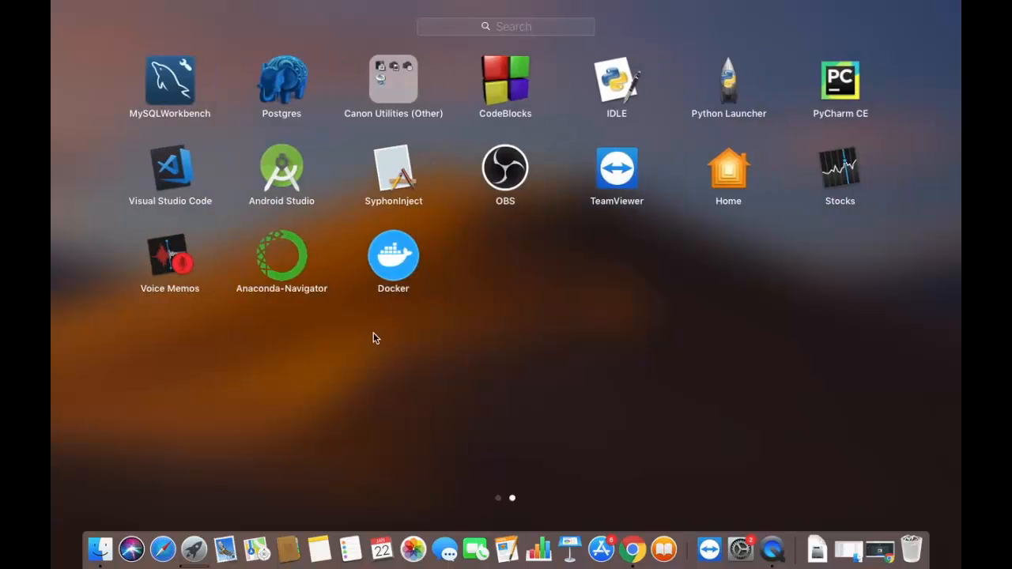
pyautogui.click(394, 266)
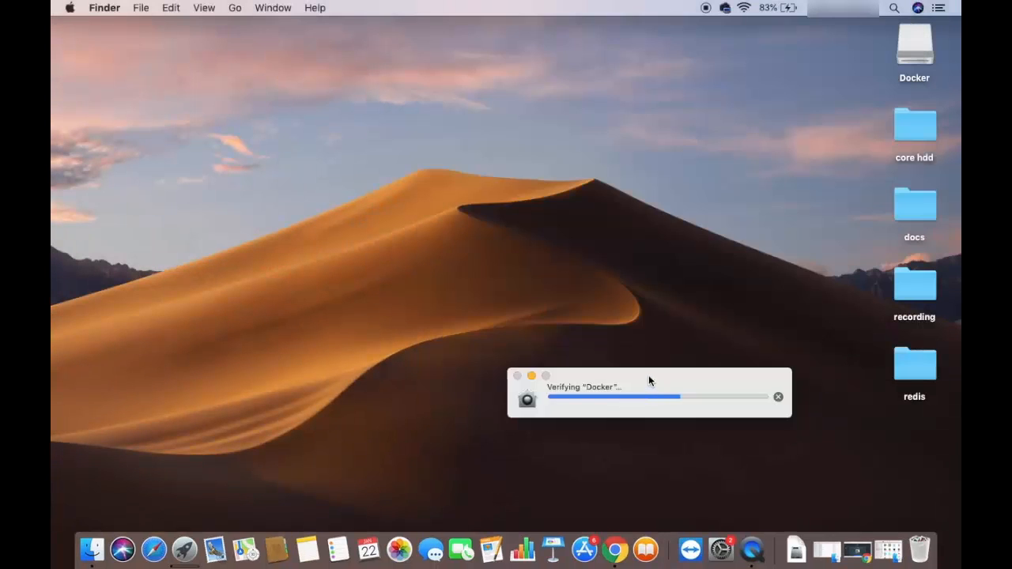
pyautogui.moveTo(649, 377); pyautogui.dragTo(575, 237)
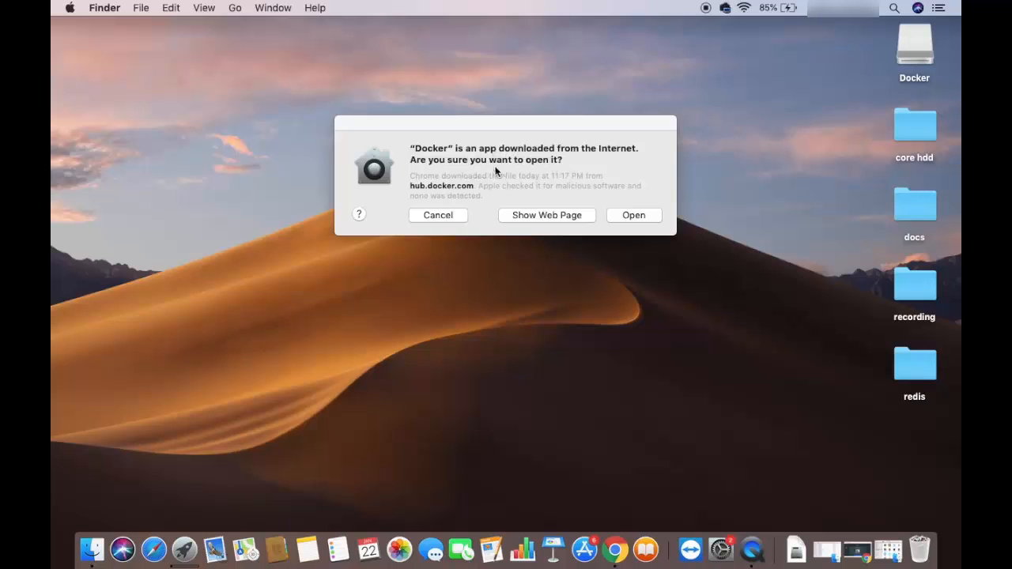
pyautogui.click(626, 215)
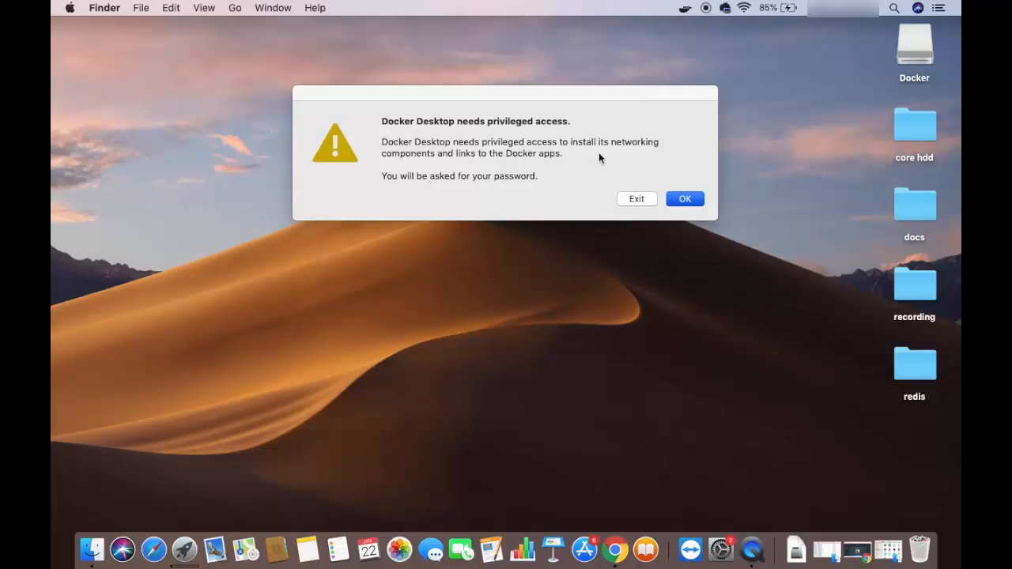
# Step: Grant Docker Desktop privileged access by entering the Mac account password
pyautogui.click(684, 200)
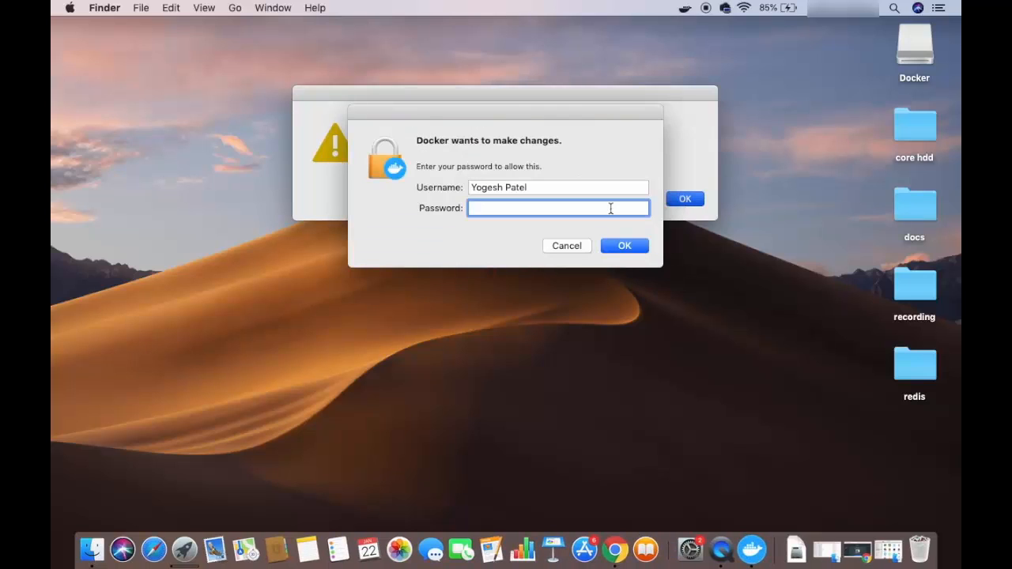
pyautogui.write('•••••')
pyautogui.press('Return')
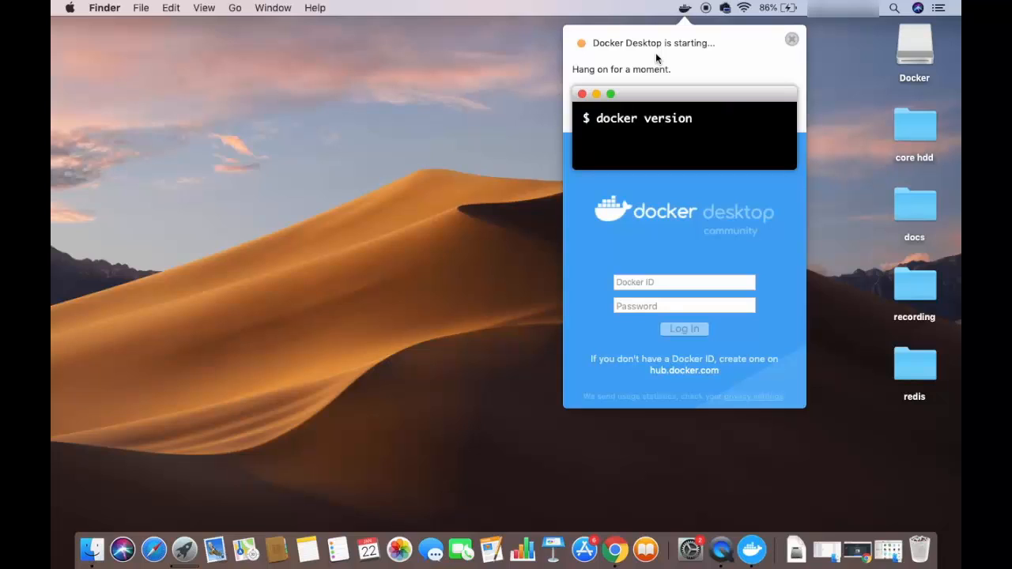
# Step: Log in to Docker Desktop with the Docker ID and account password, and close its status window
pyautogui.click(672, 283)
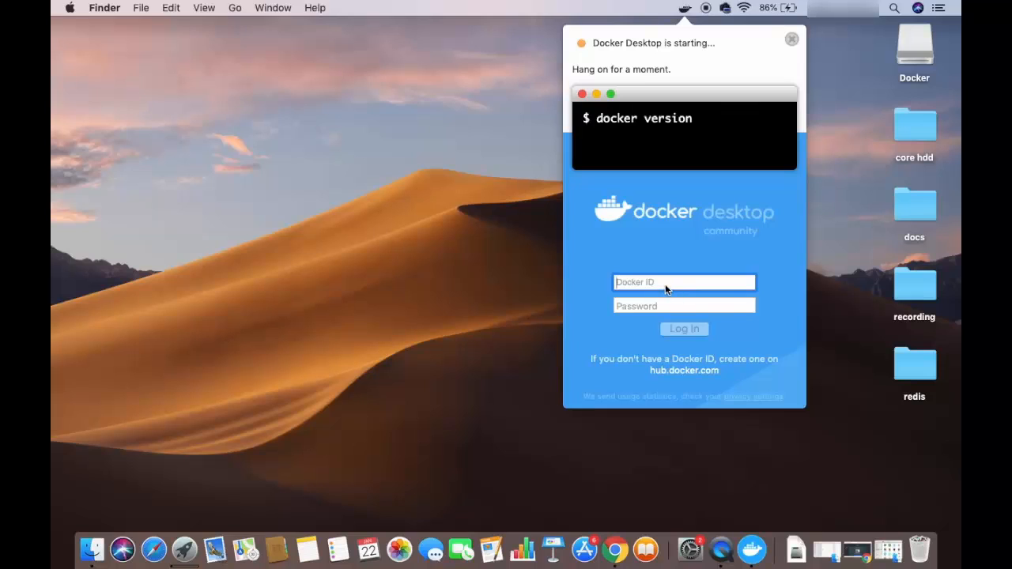
pyautogui.write('codebind')
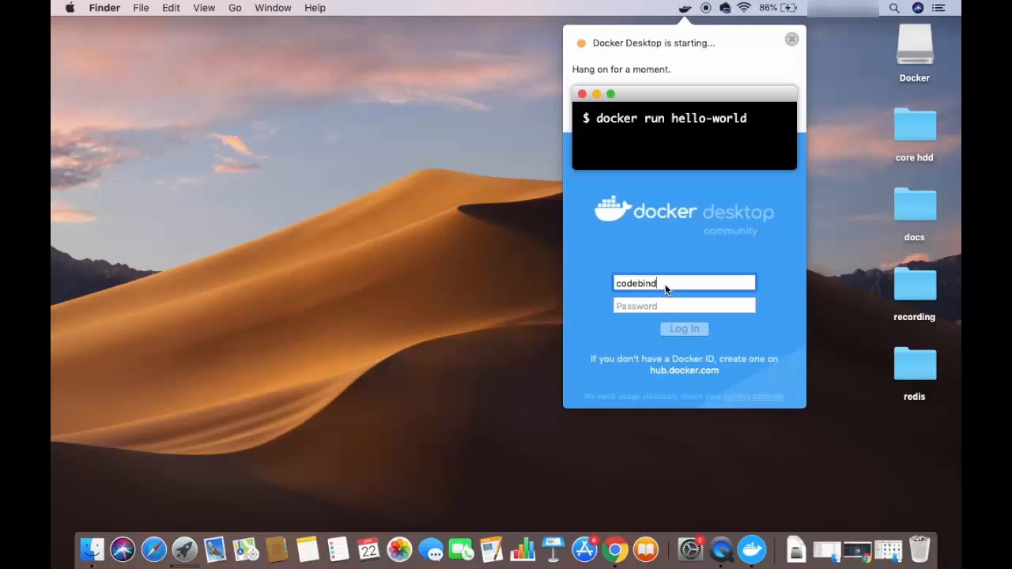
pyautogui.press('Tab')
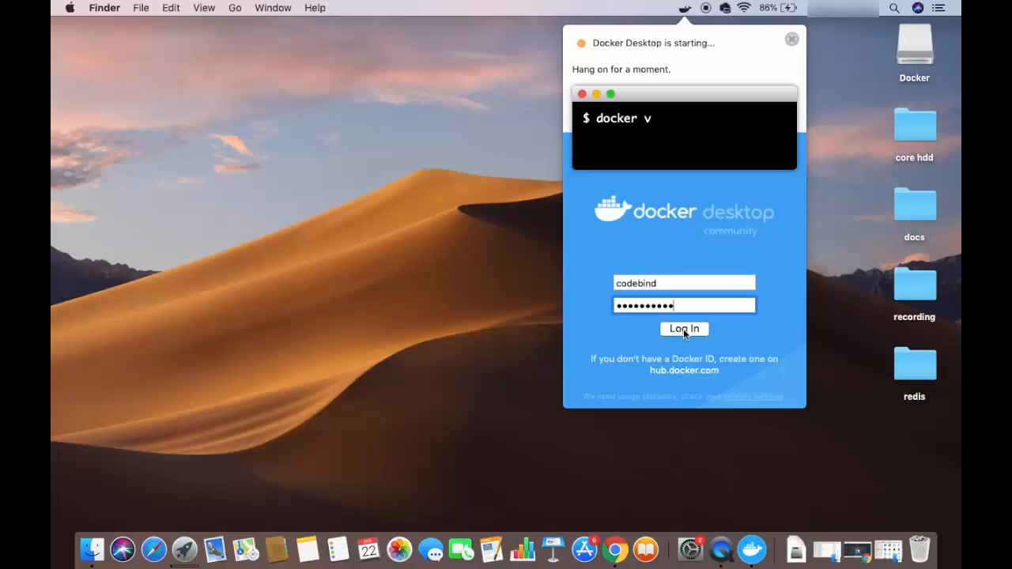
pyautogui.click(683, 329)
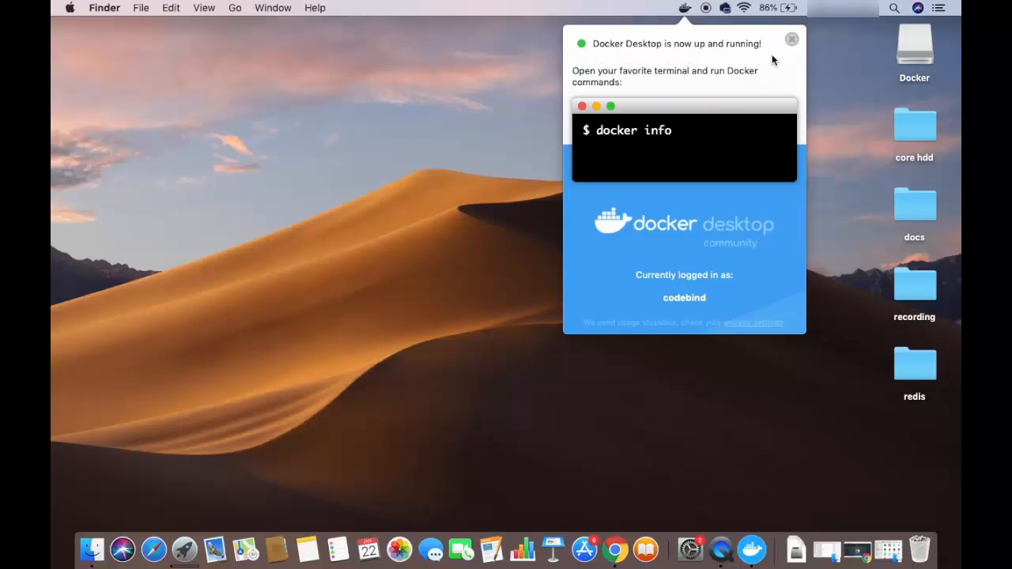
pyautogui.click(789, 40)
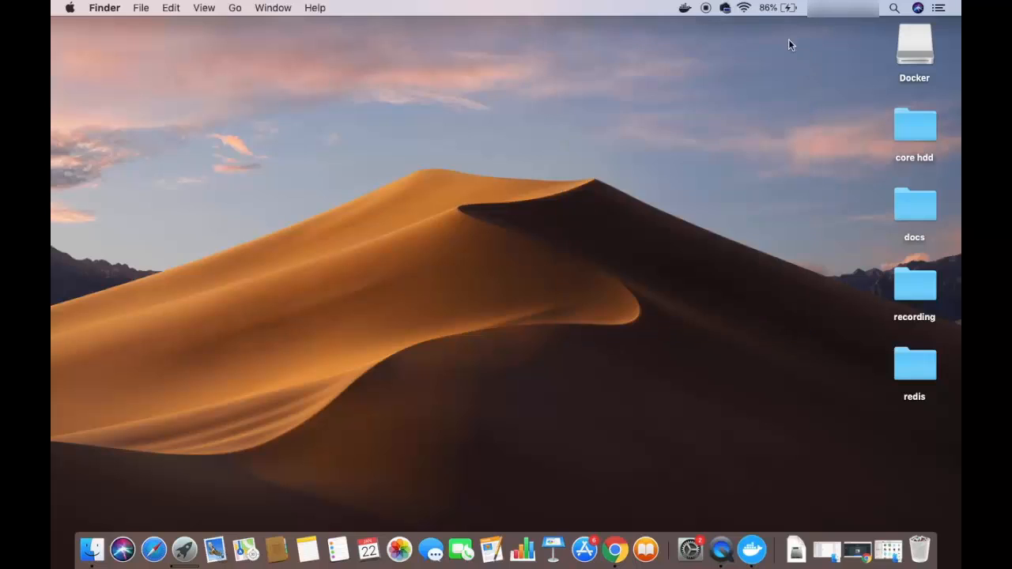
# Step: Find Terminal with a Spotlight search and open it
pyautogui.click(895, 9)
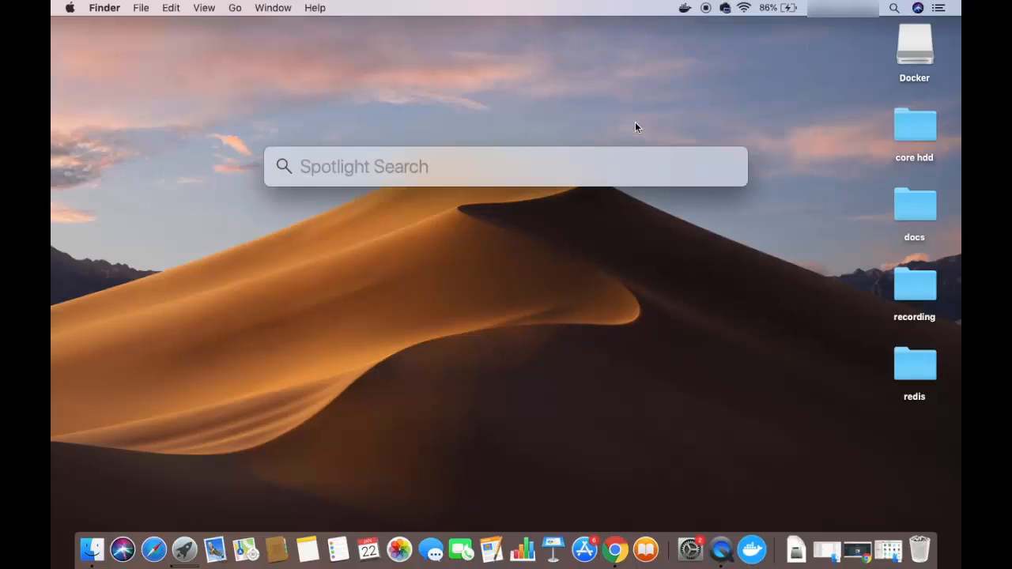
pyautogui.write('t')
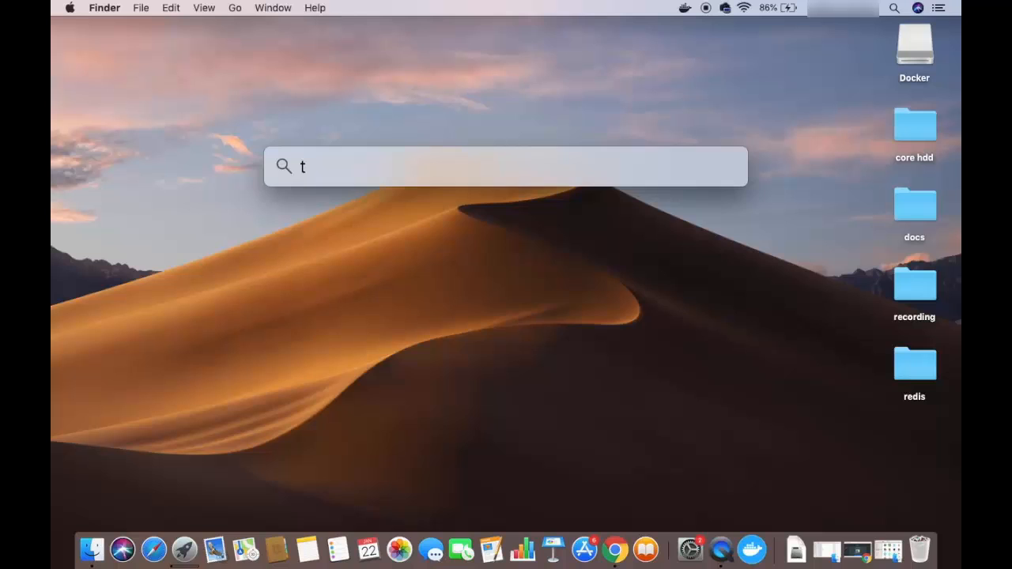
pyautogui.write('er')
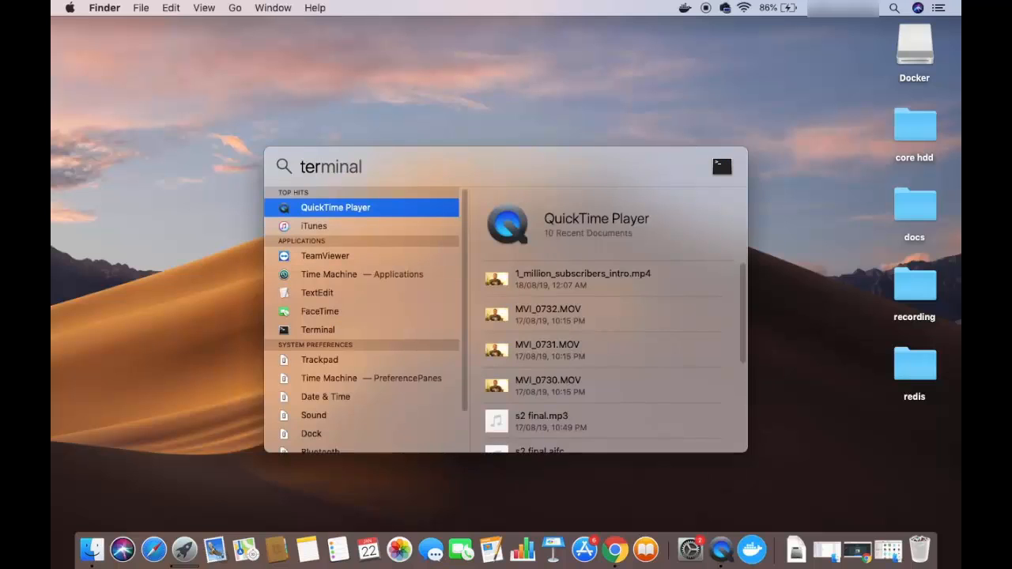
pyautogui.write('mial')
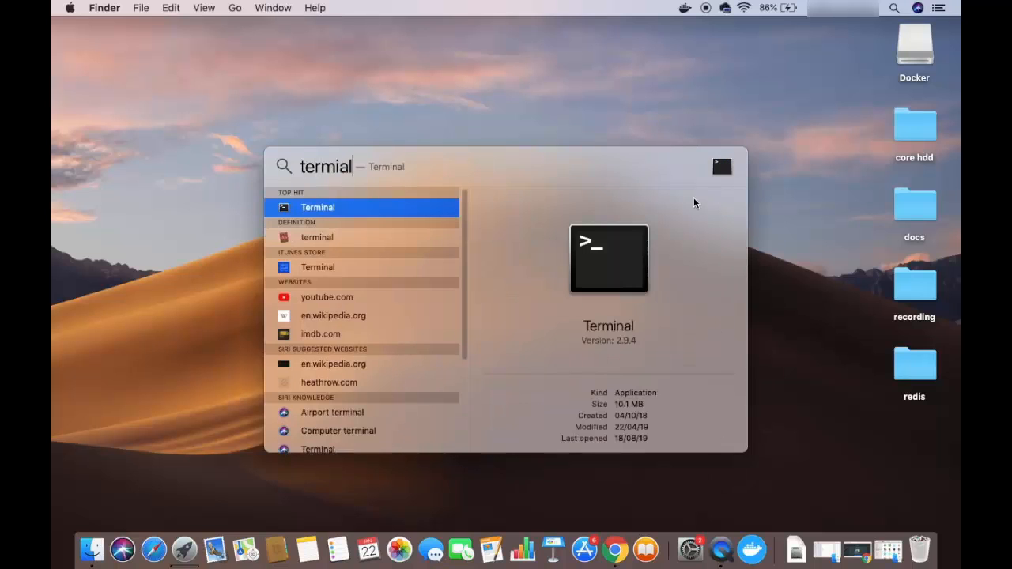
pyautogui.press('Return')
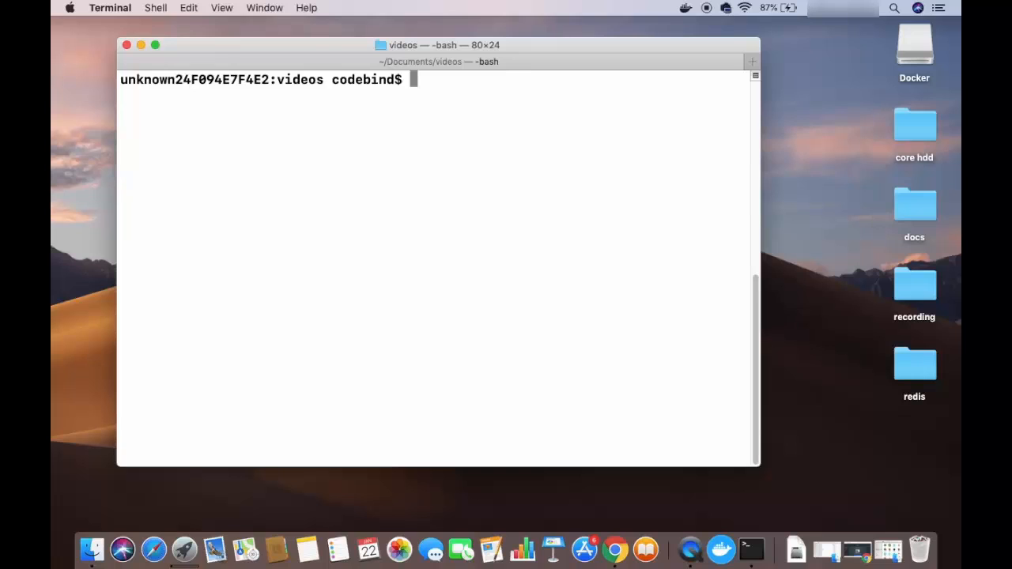
# Step: Run "docker version" in Terminal and review the client and server engine version details
pyautogui.write('docker version')
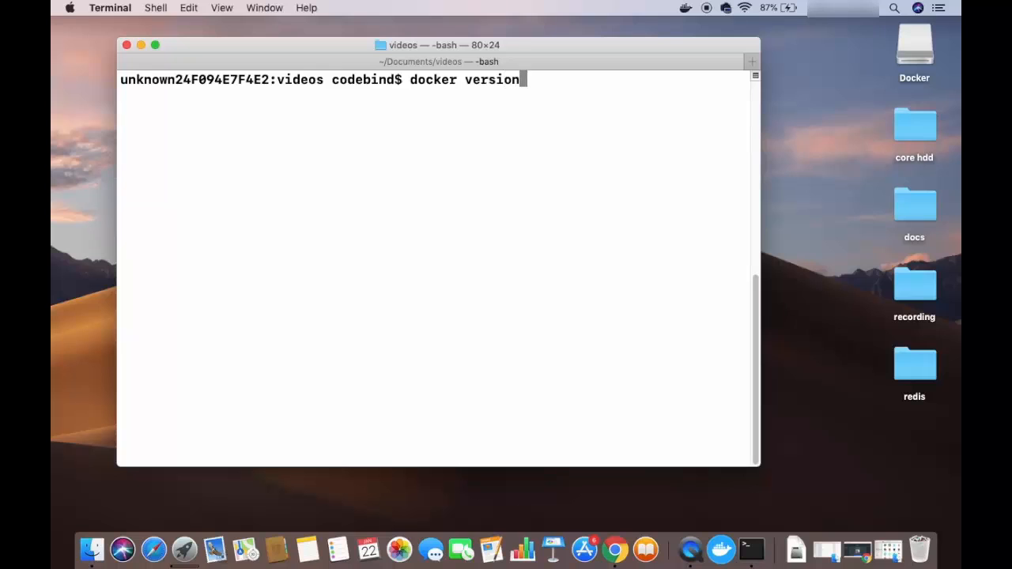
pyautogui.press('Return')
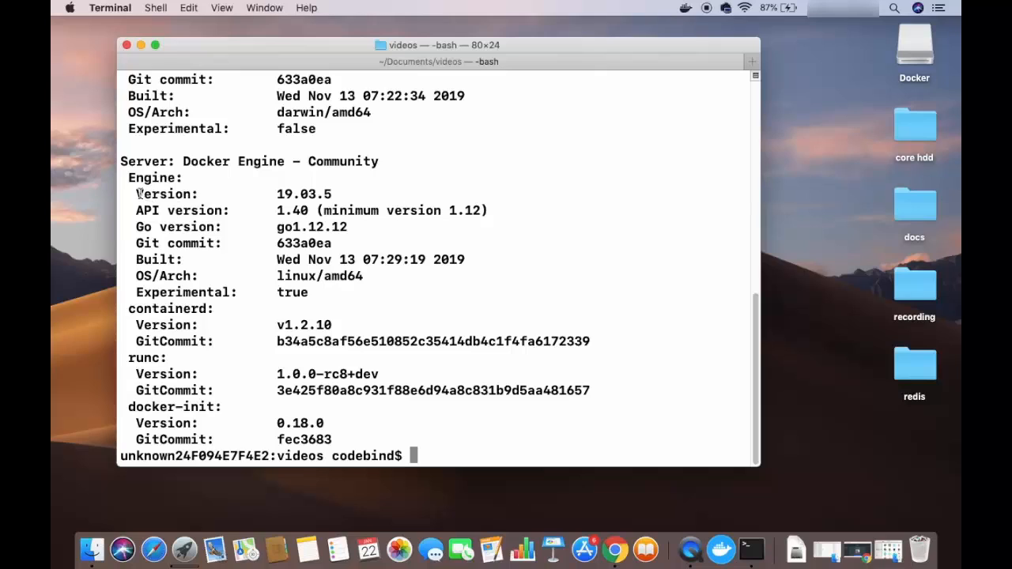
pyautogui.moveTo(136, 194); pyautogui.dragTo(332, 195)
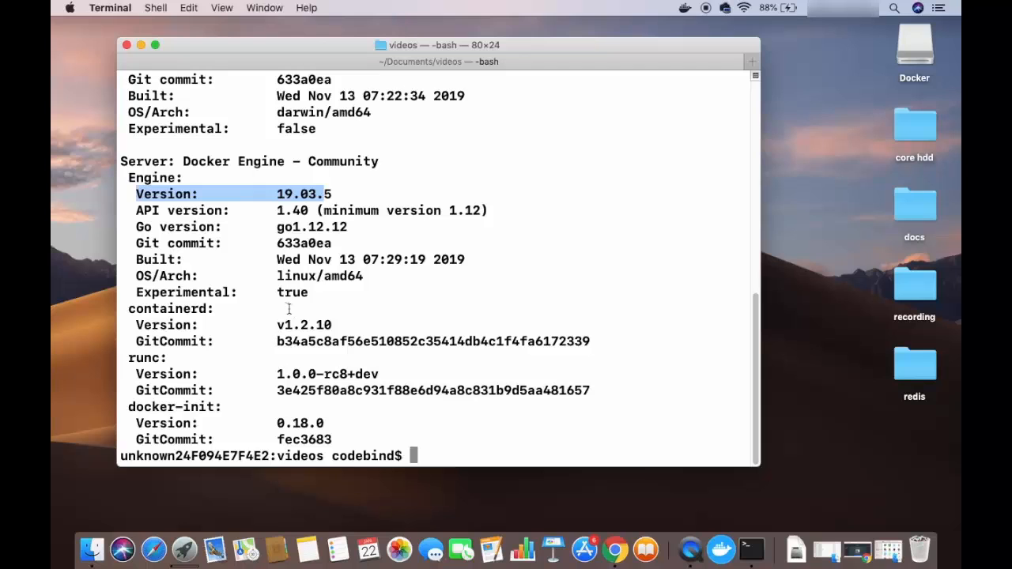
pyautogui.scroll(3, 298, 310)
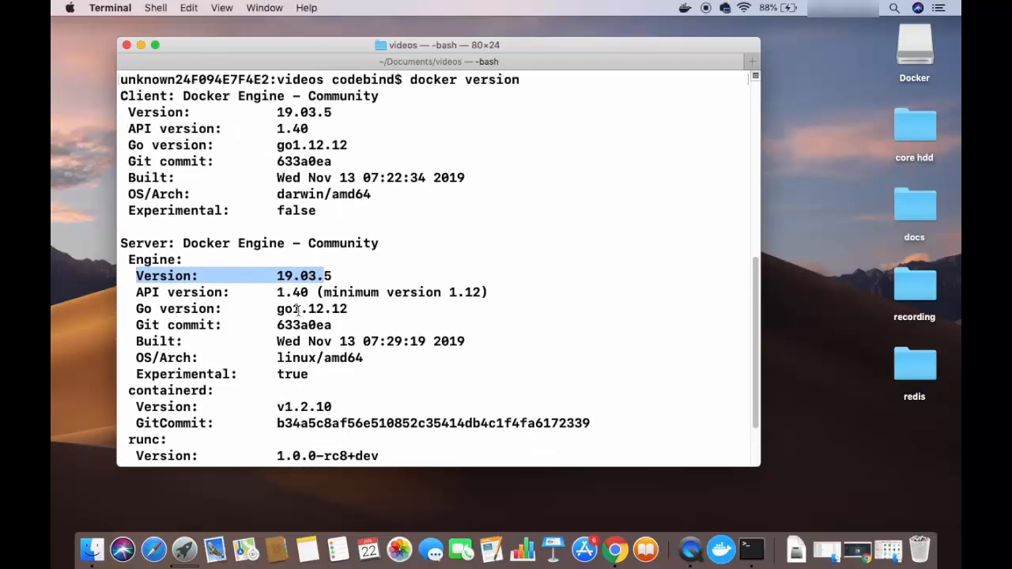
pyautogui.scroll(-3, 304, 313)
pyautogui.click(344, 319)
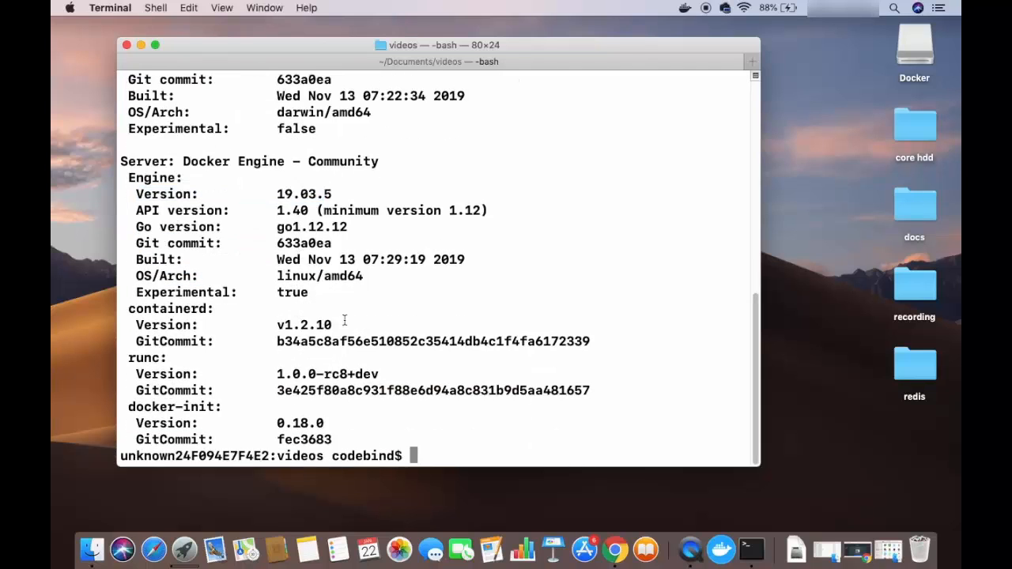
# Step: Clear the version output from the terminal with the clear command
pyautogui.write('c')
pyautogui.press('BackSpace')
pyautogui.write('clear')
pyautogui.press('Return')
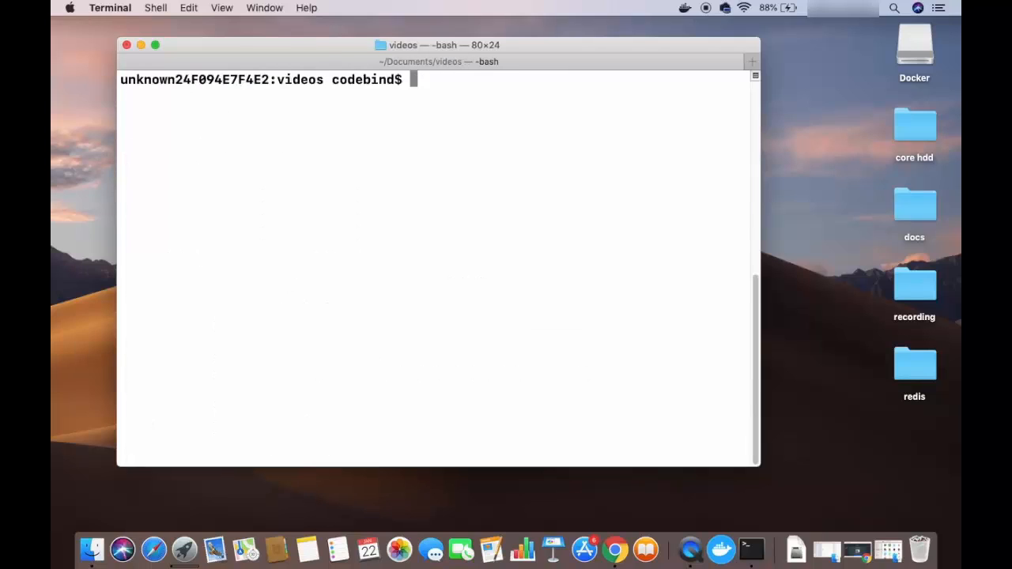
# Step: Run "docker info" and read through the system-wide Docker details from the start of its output to the end
pyautogui.write('docker in')
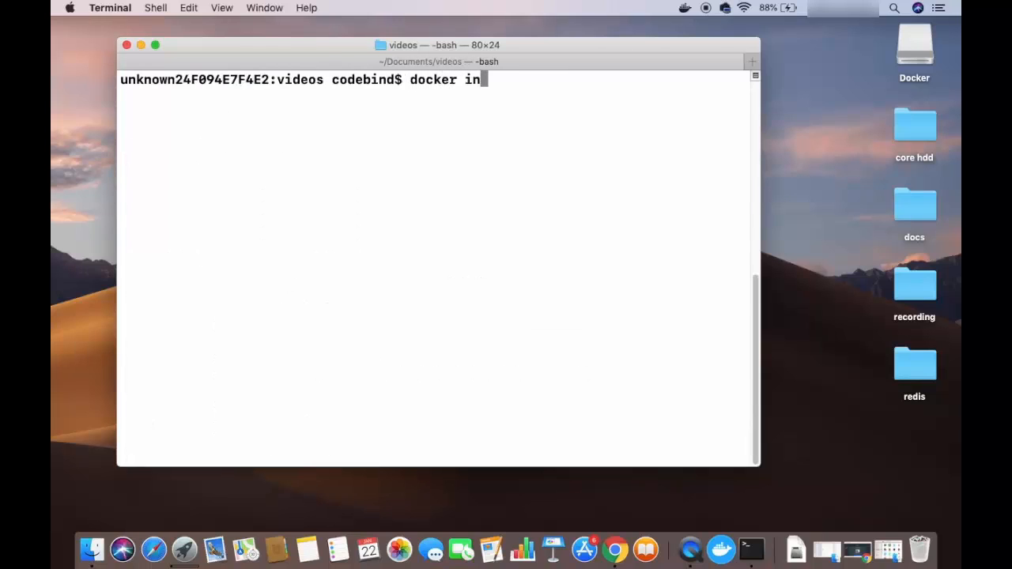
pyautogui.write('fo')
pyautogui.press('Return')
pyautogui.scroll(10, 278, 160)
pyautogui.scroll(-3, 277, 160)
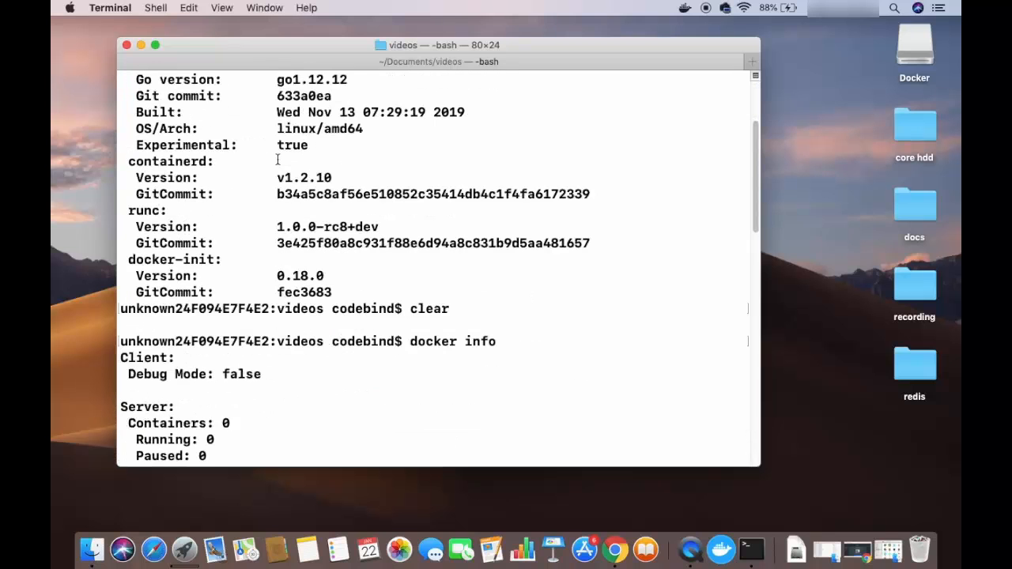
pyautogui.scroll(-10, 277, 160)
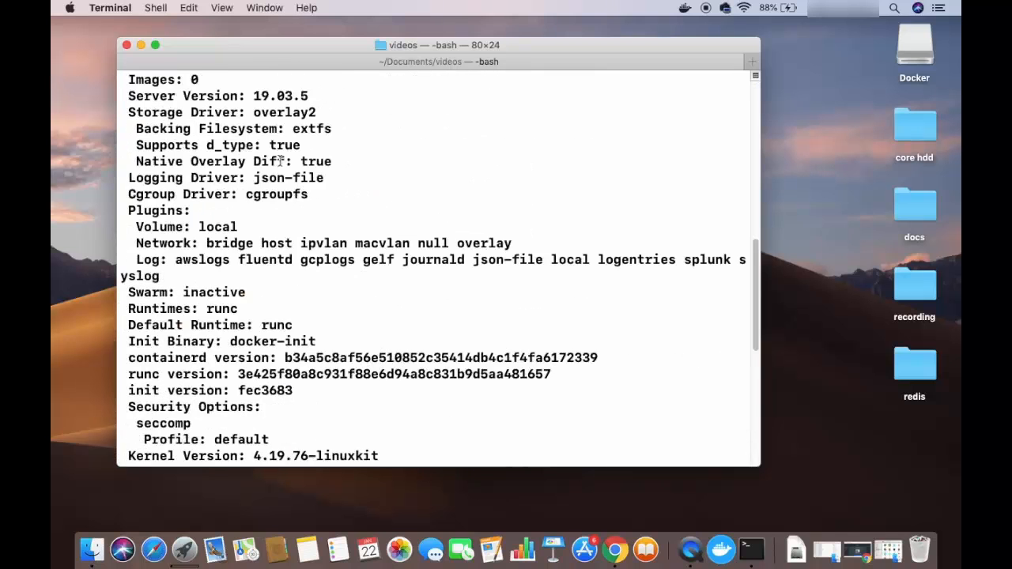
pyautogui.scroll(-6, 280, 162)
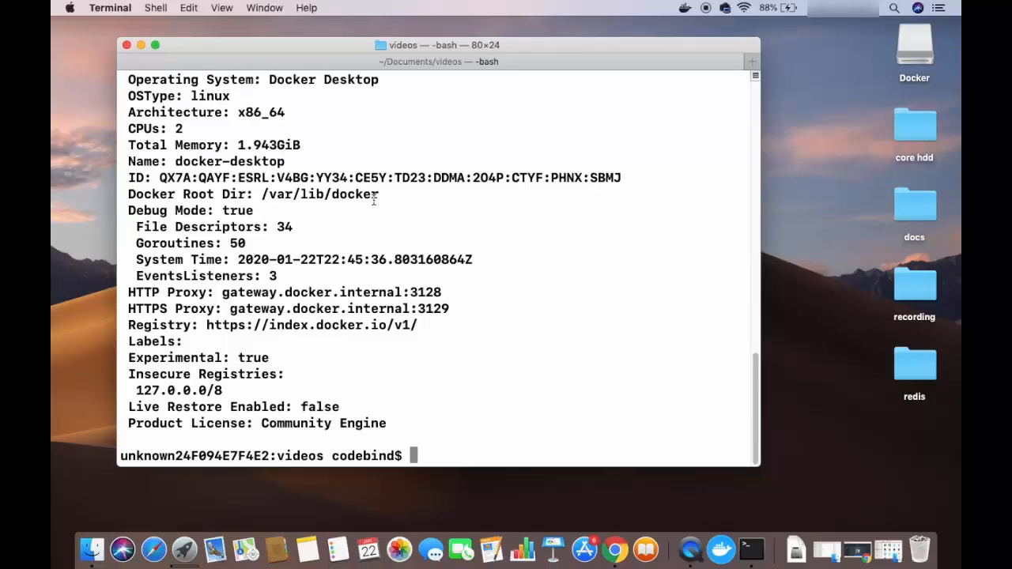
# Step: Clear the Docker info output by rerunning the earlier clear command from the history
pyautogui.press('Up')
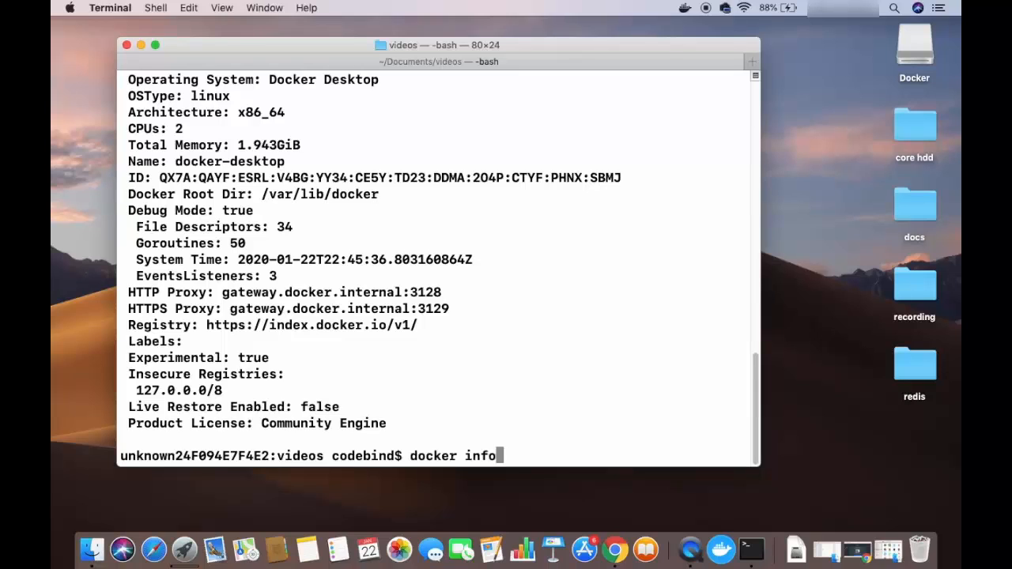
pyautogui.press('Up')
pyautogui.press('Return')
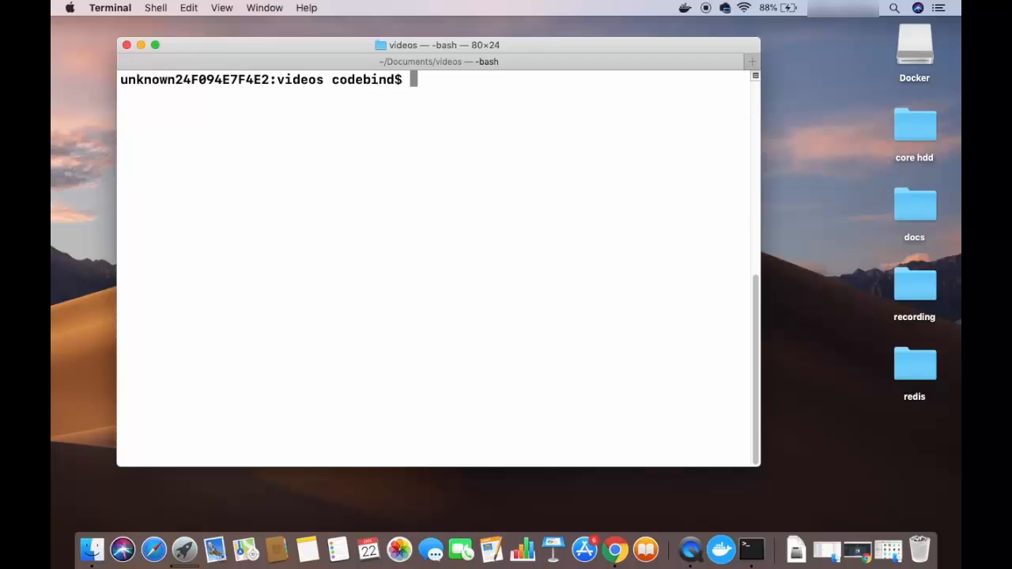
# Step: Run the hello-world container with "docker run hello-world" to test the Docker installation
pyautogui.write('docker run ')
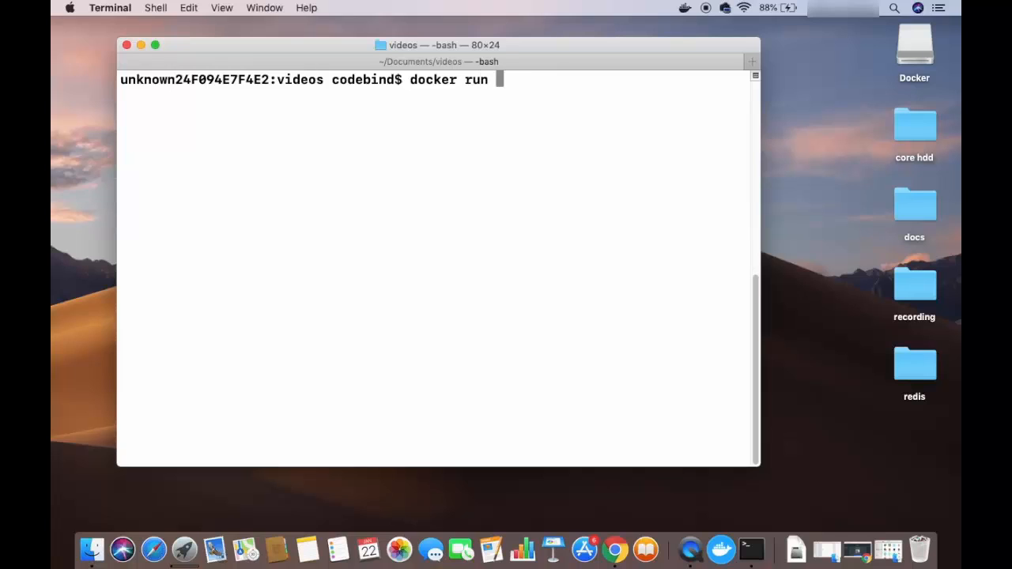
pyautogui.write('hello-world')
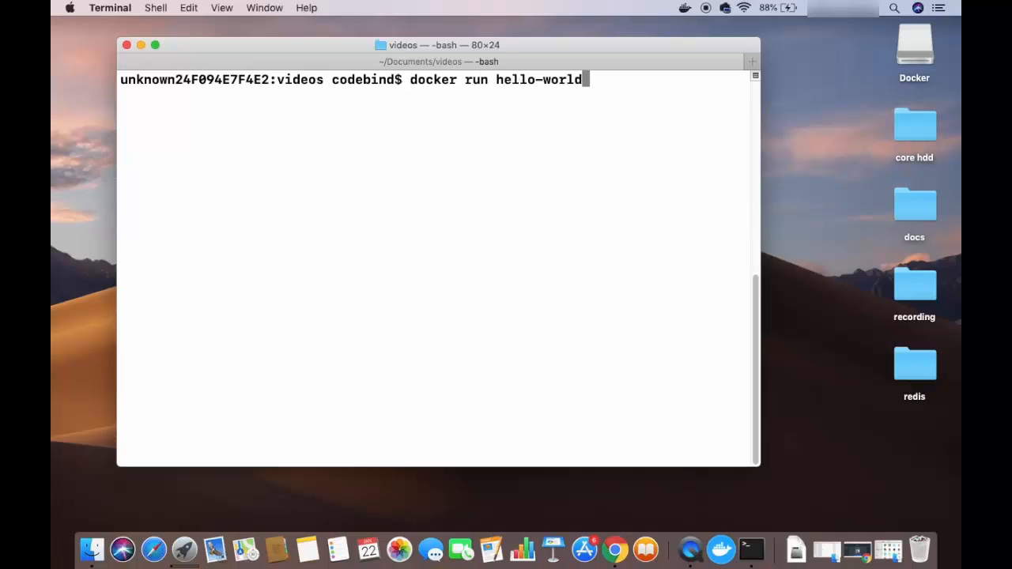
pyautogui.press('Return')
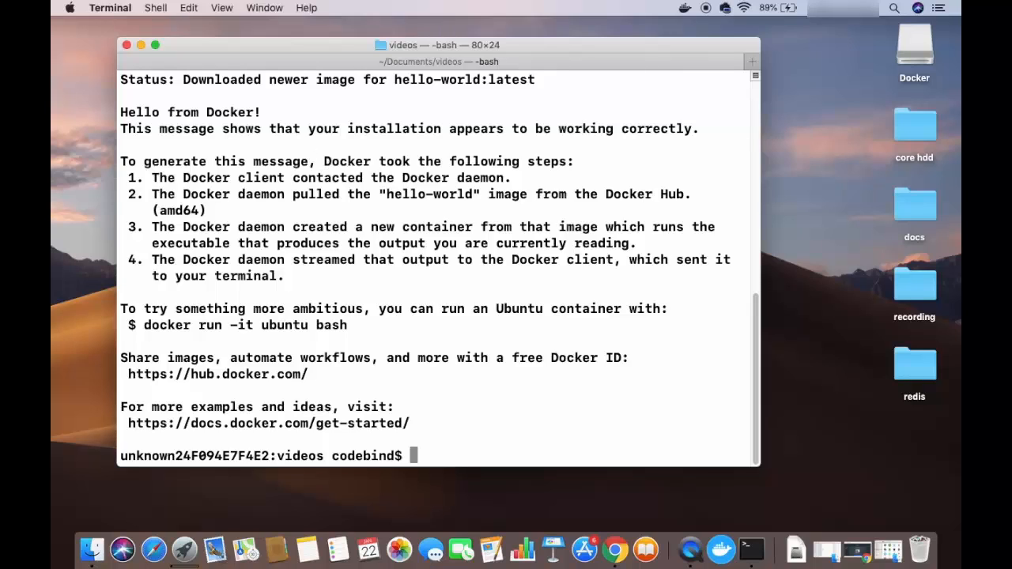
# Step: List the local Docker images with "docker images" and check the repository entry for hello-world
pyautogui.write('docker')
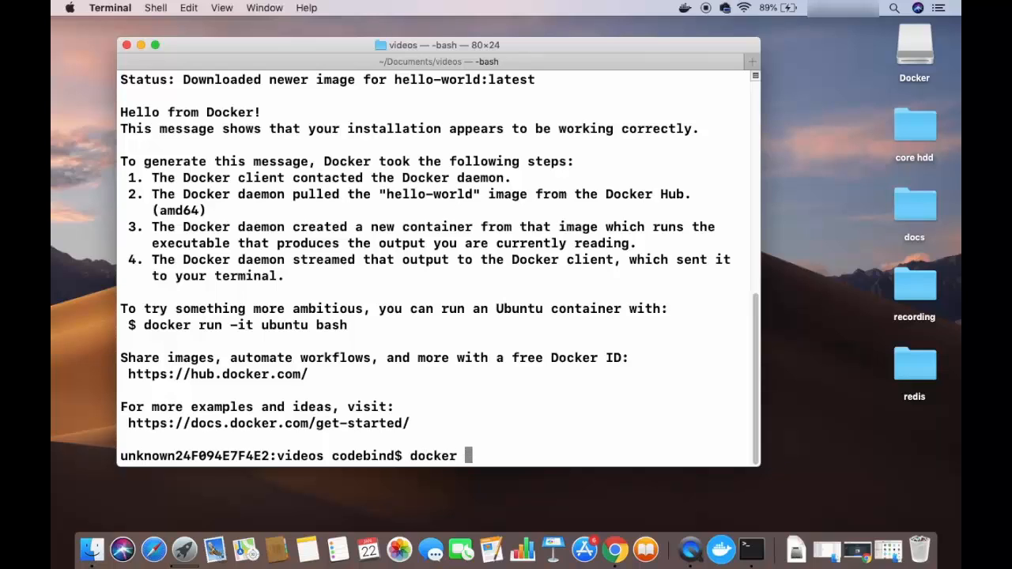
pyautogui.write(' images')
pyautogui.press('Return')
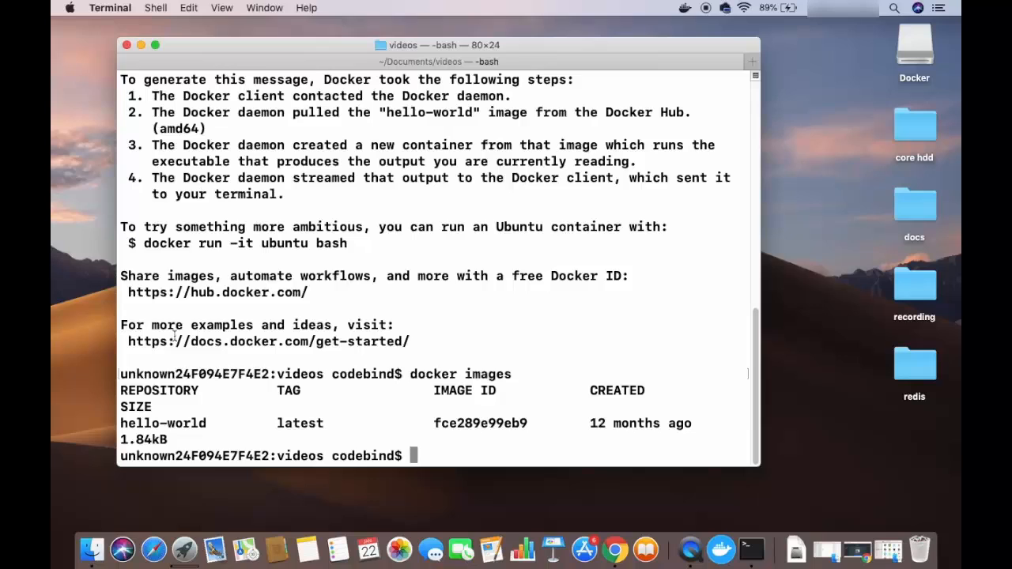
pyautogui.moveTo(121, 423); pyautogui.dragTo(209, 424)
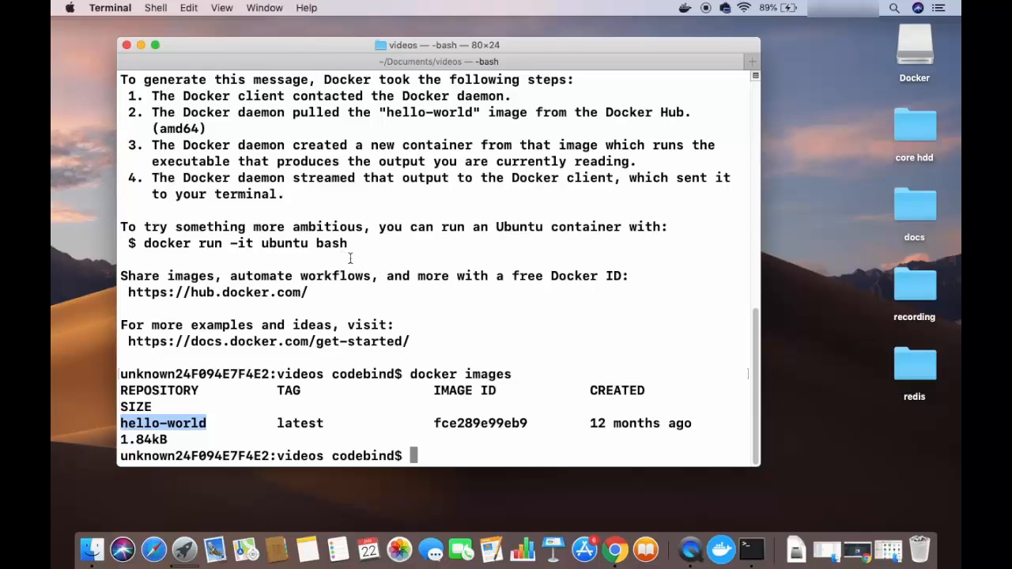
pyautogui.click(348, 357)
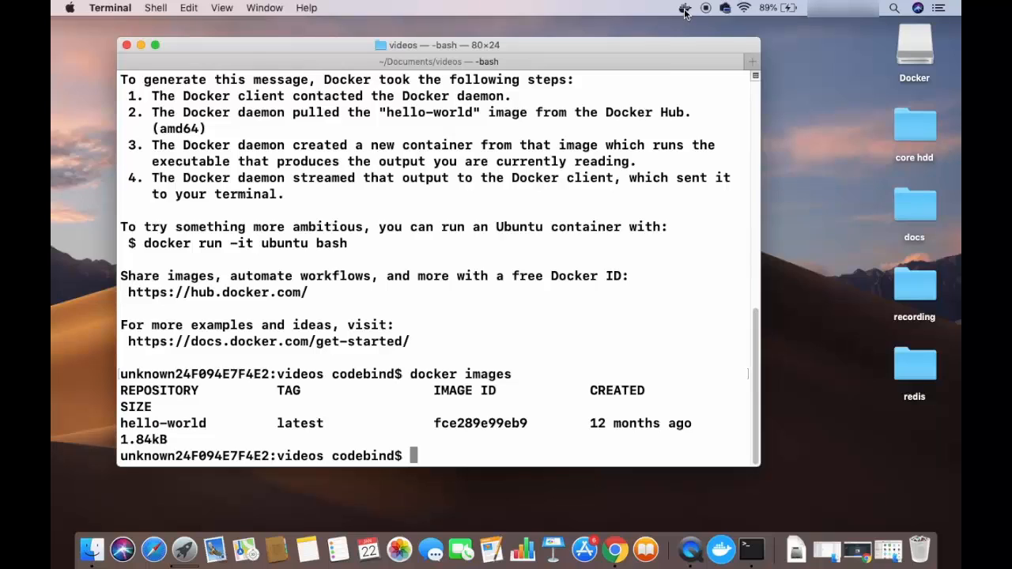
# Step: Look over the commands in the Docker Desktop status menu, such as Docker Hub and Dashboard, and close it
pyautogui.click(684, 10)
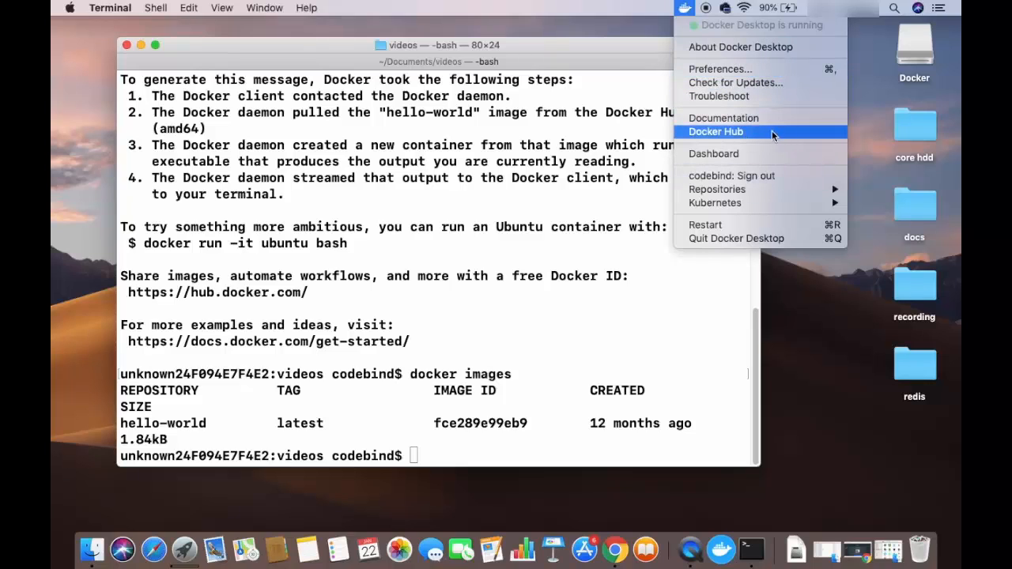
pyautogui.click(716, 154)
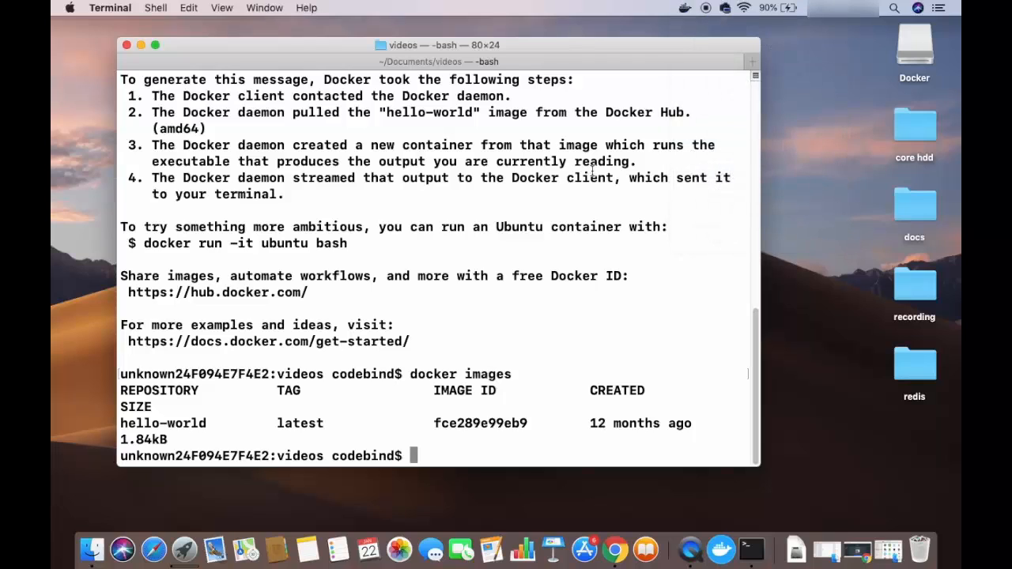